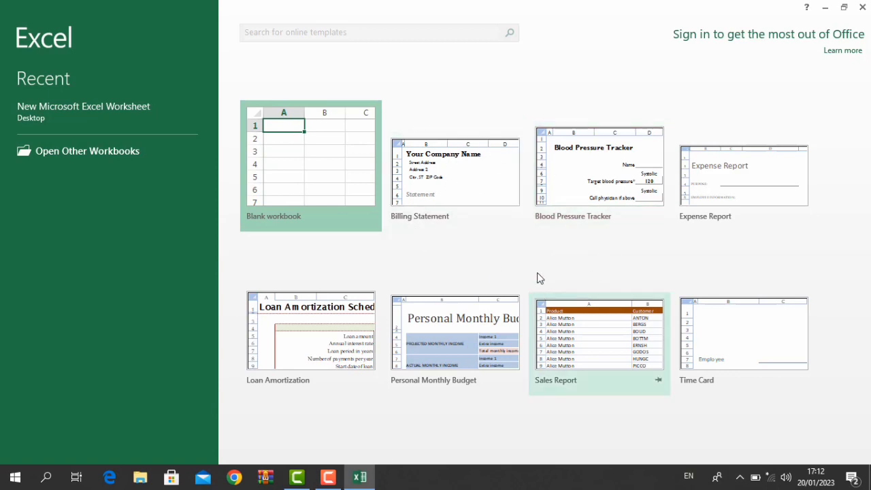
- Open the Personal Monthly Budget template, discard it without saving, and create blank workbook Book1
left_click(493, 328)
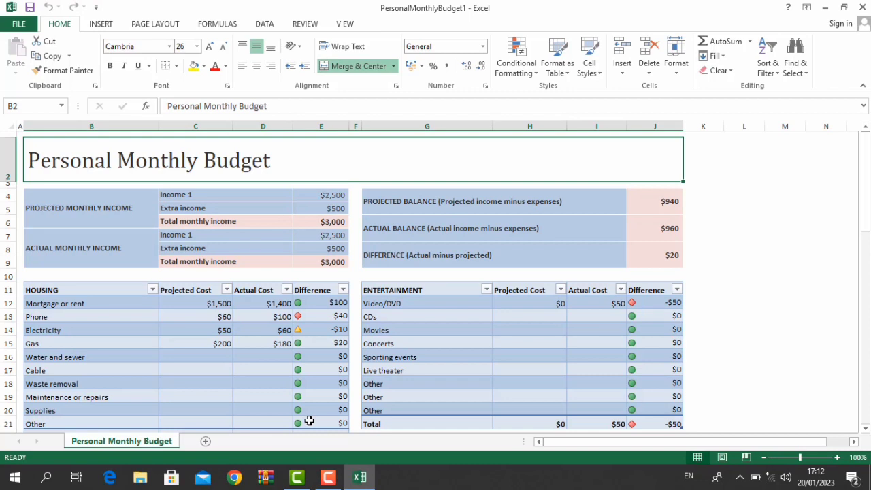
key("alt+F4")
key("Tab")
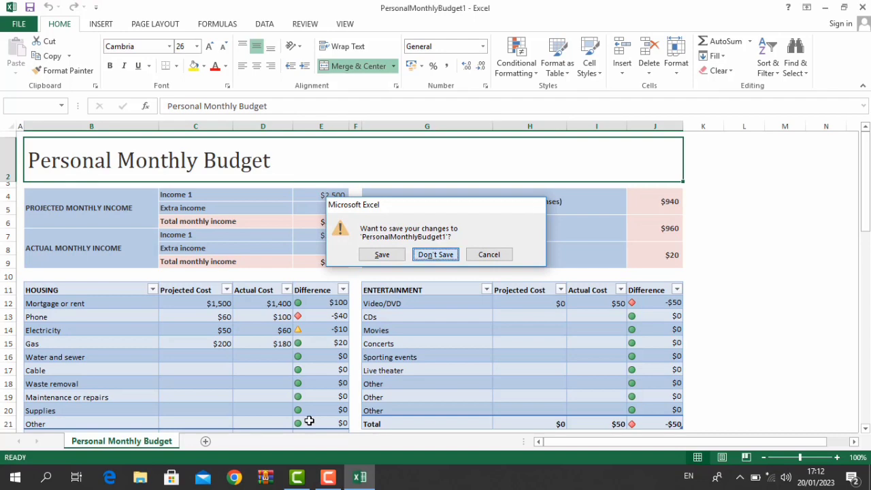
key("Return")
key("ctrl+n")
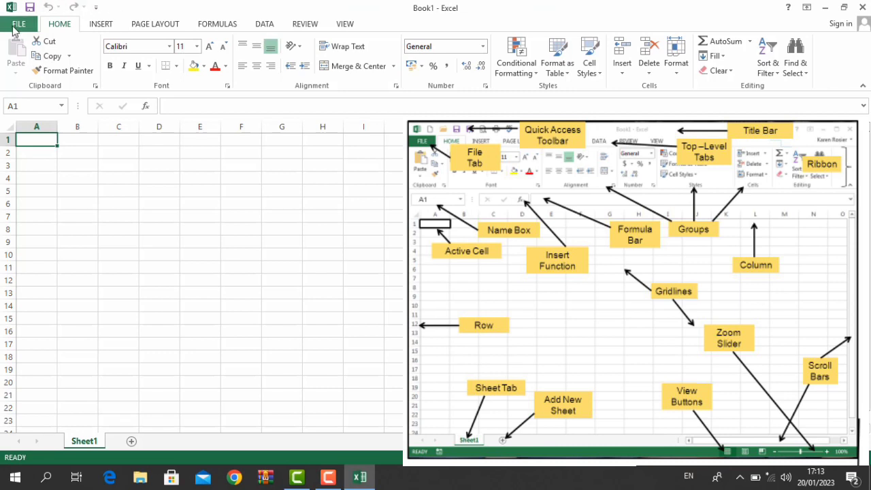
- Hide column A with Ctrl+0, show the Page Layout tab, and select cell D6
left_click(101, 26)
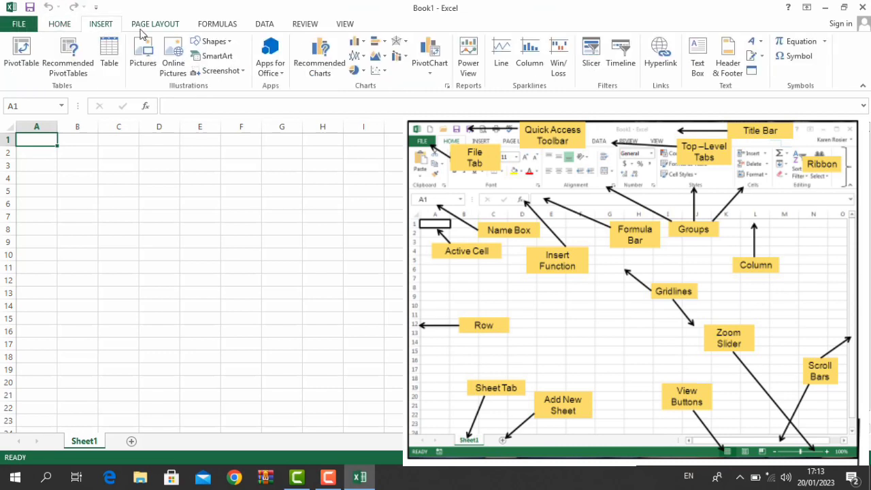
left_click(153, 24)
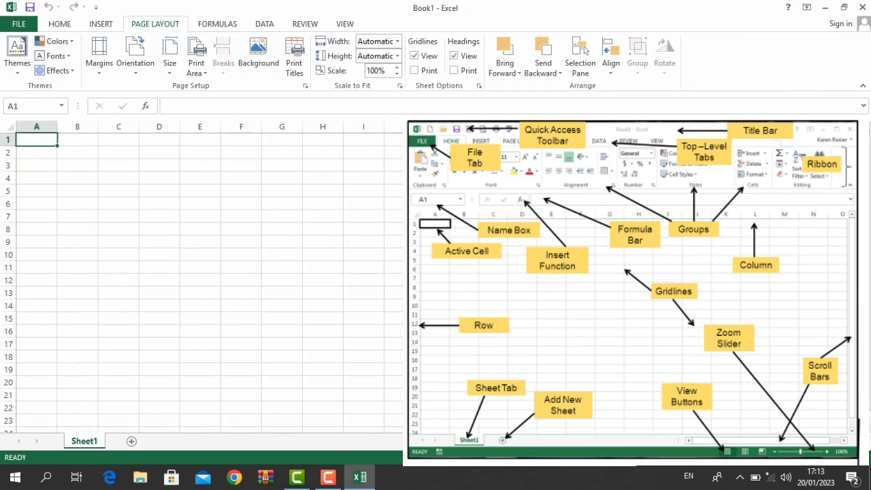
key("ctrl+0")
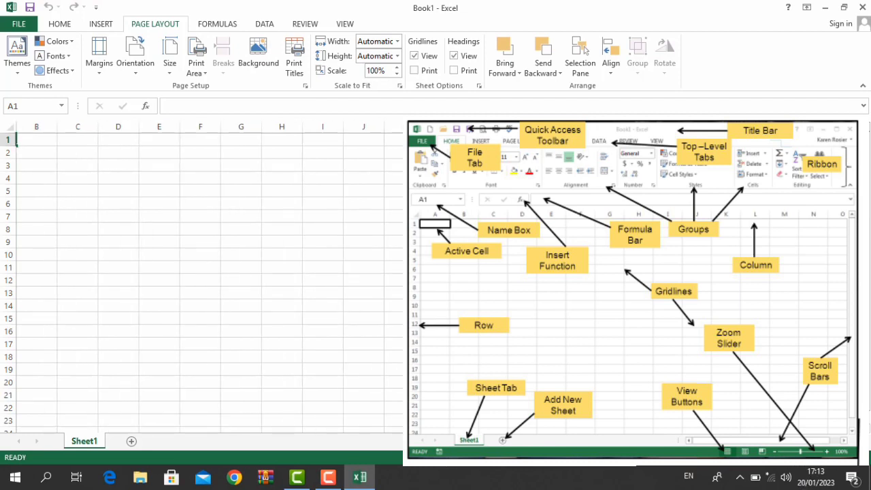
left_click(4, 204)
left_click(106, 129)
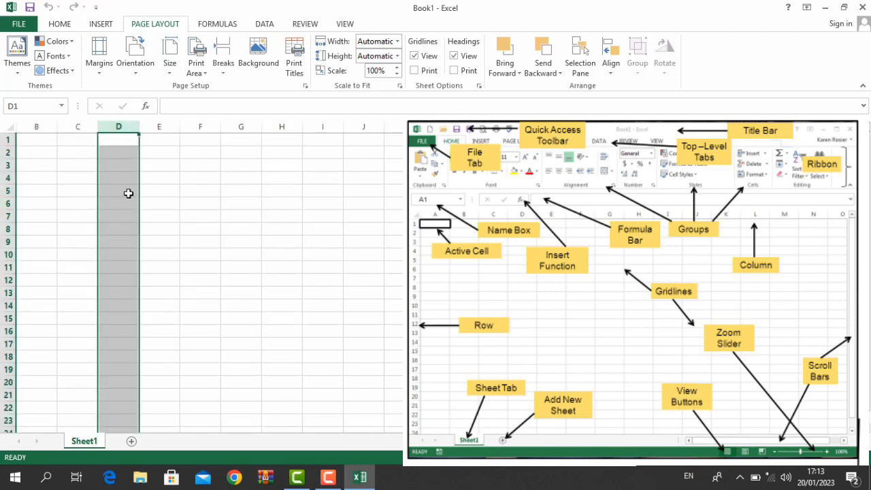
left_click(130, 202)
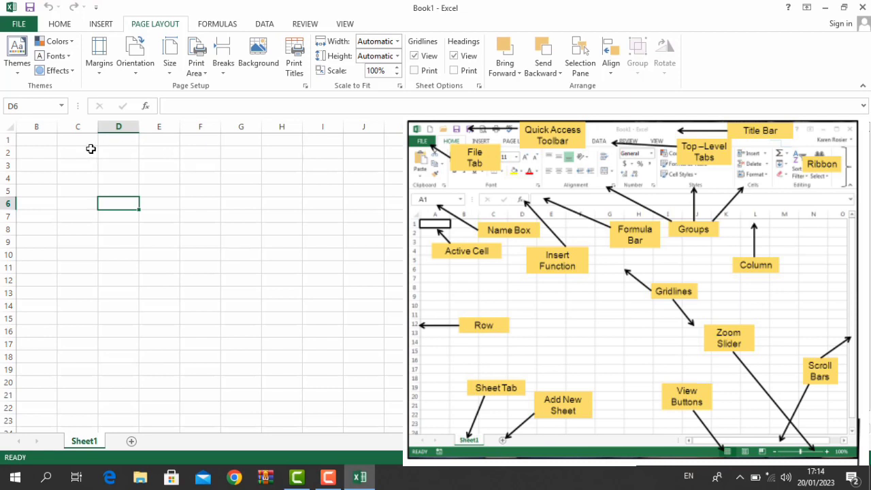
- Enter 'welcome' into all 300 cells of C1:Q20 at once with Ctrl+Enter
left_click_drag(71, 141, 388, 382)
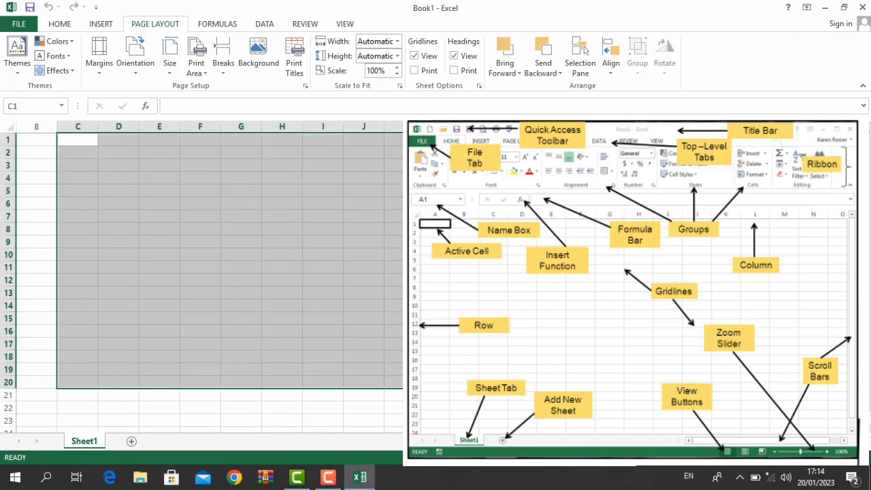
type("welcome")
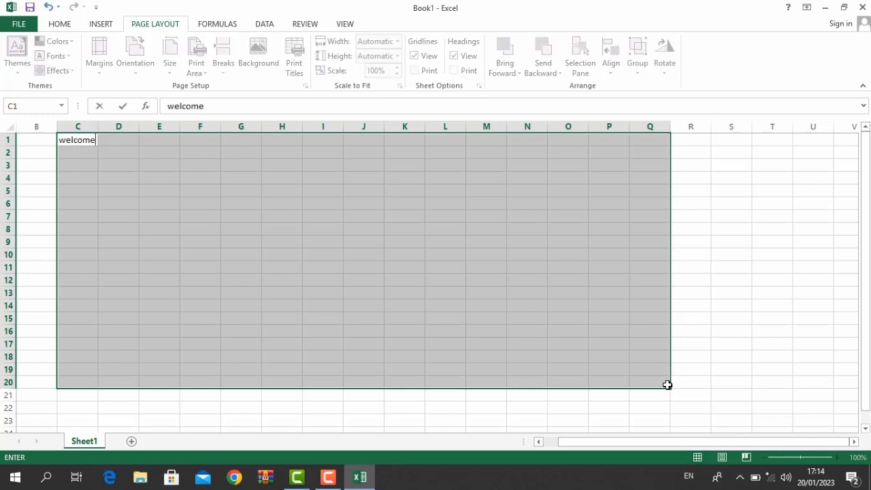
key("ctrl+Return")
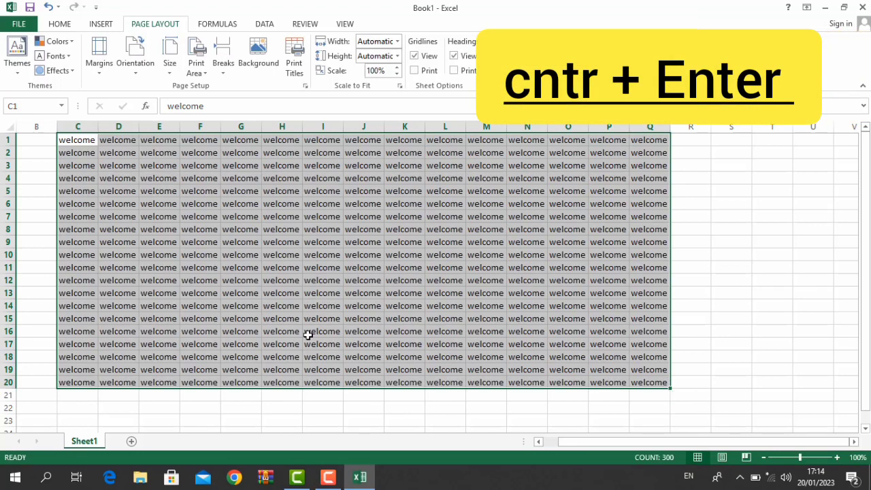
left_click(365, 166)
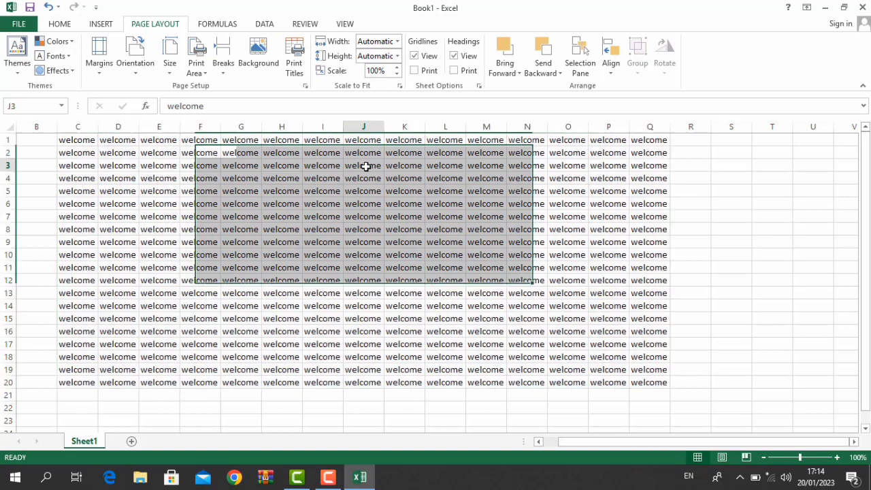
- Mark Book1 as final and save it to Documents
left_click(17, 25)
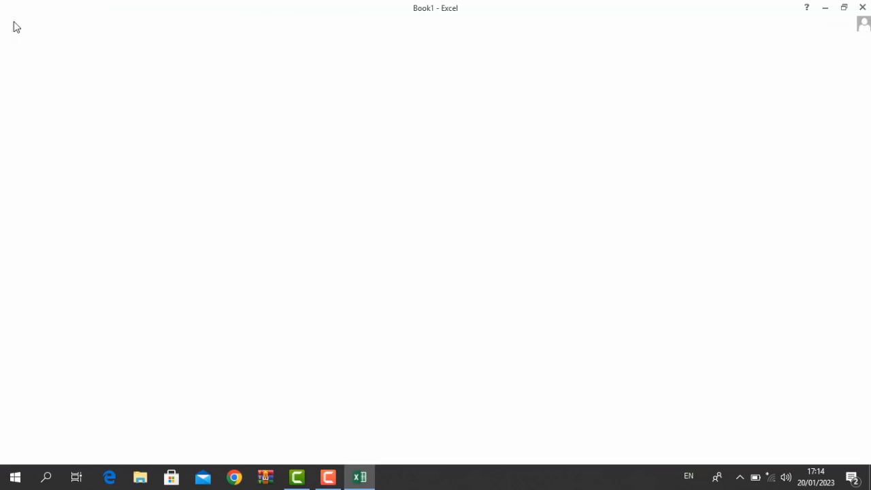
left_click(137, 112)
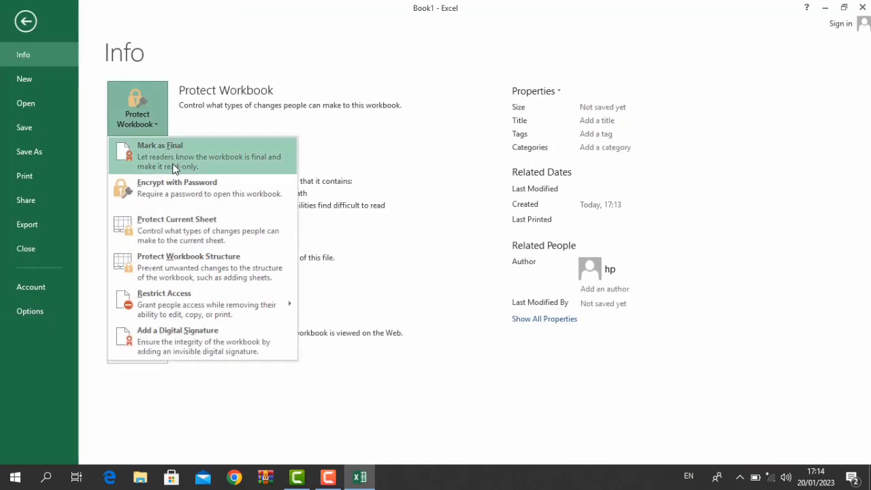
left_click(240, 160)
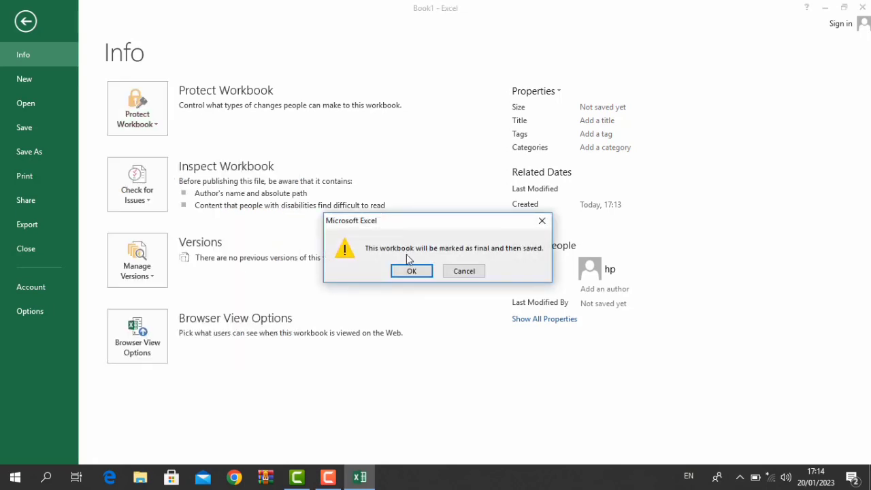
left_click(408, 271)
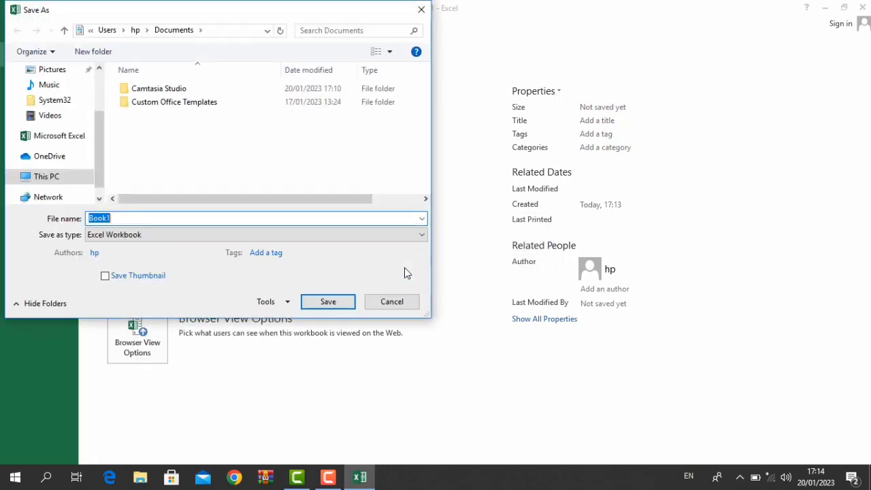
left_click(346, 302)
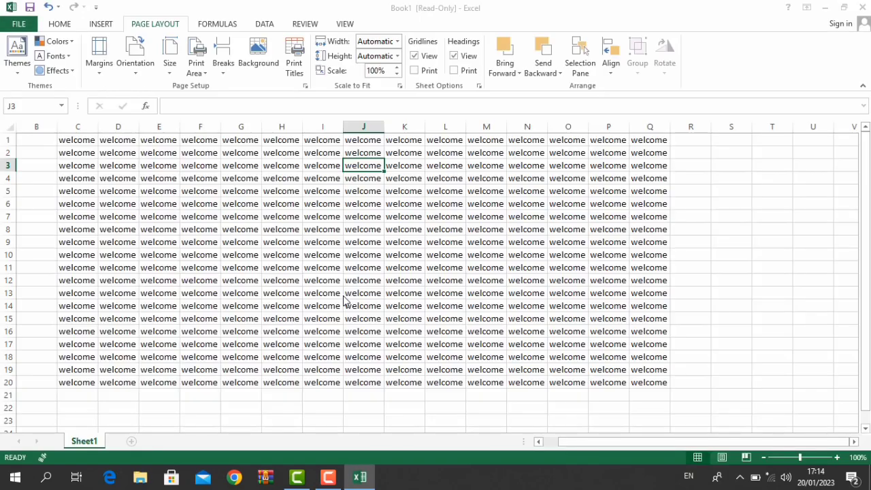
left_click(439, 289)
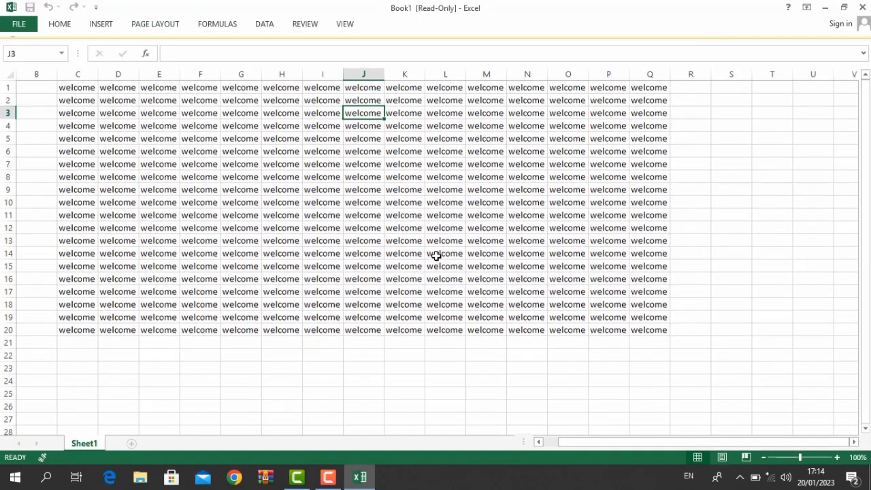
- Remove the final marking and type 'sdfdsfsdfdsfsd' into cell L13
left_click(436, 255)
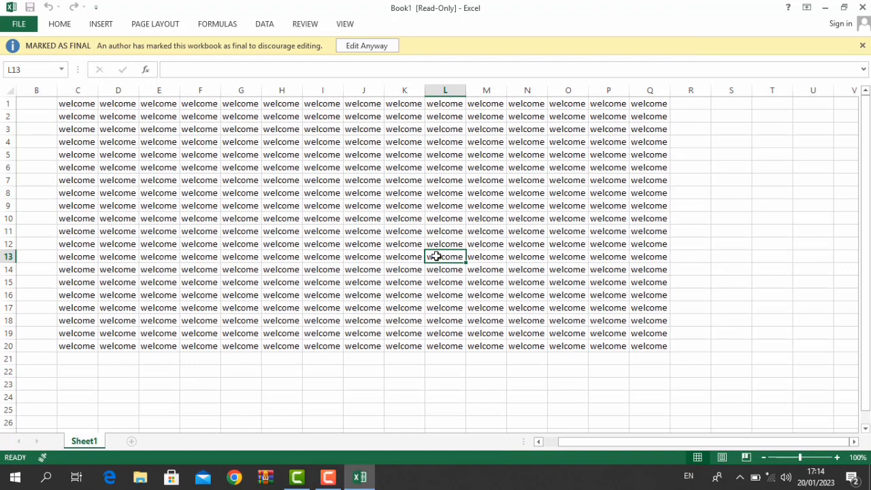
left_click(20, 24)
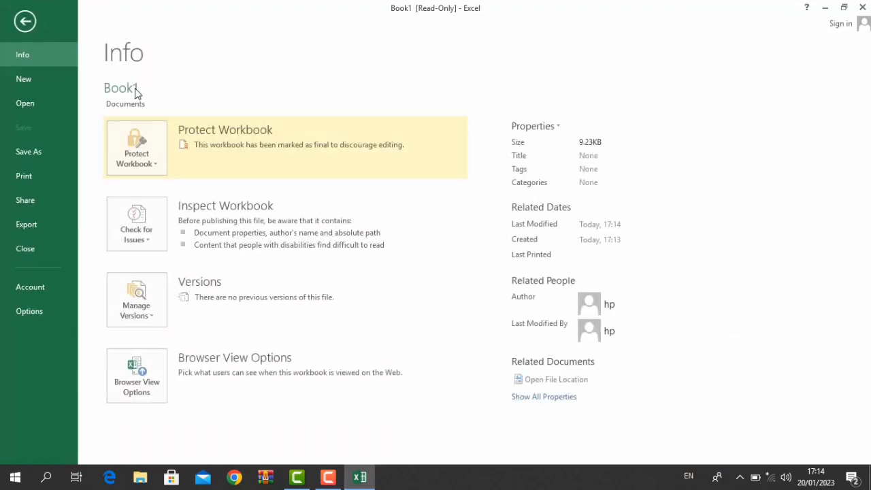
left_click(144, 154)
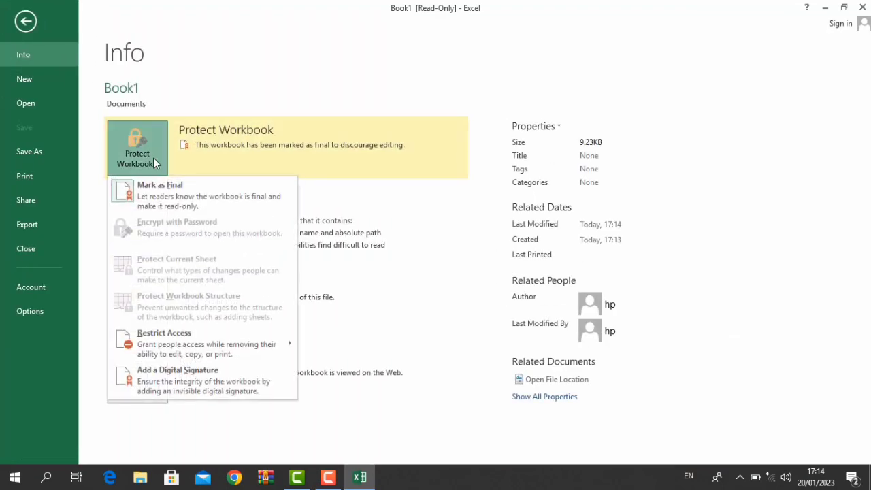
left_click(188, 207)
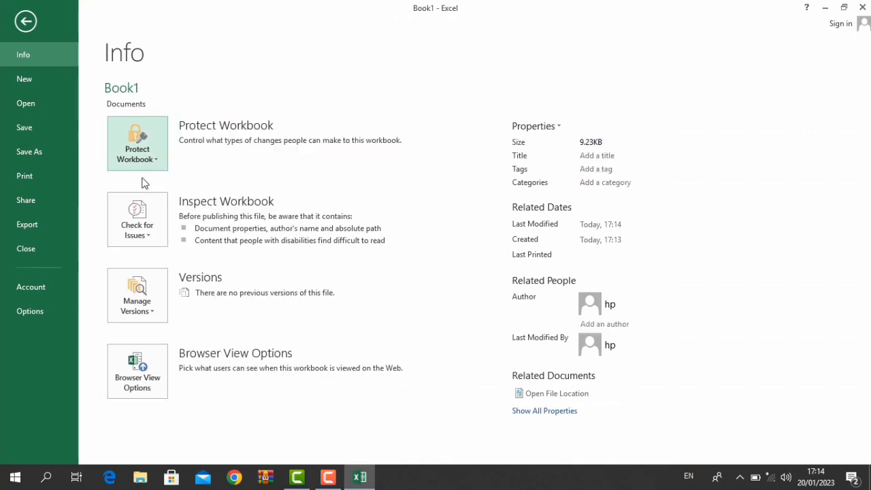
left_click(25, 21)
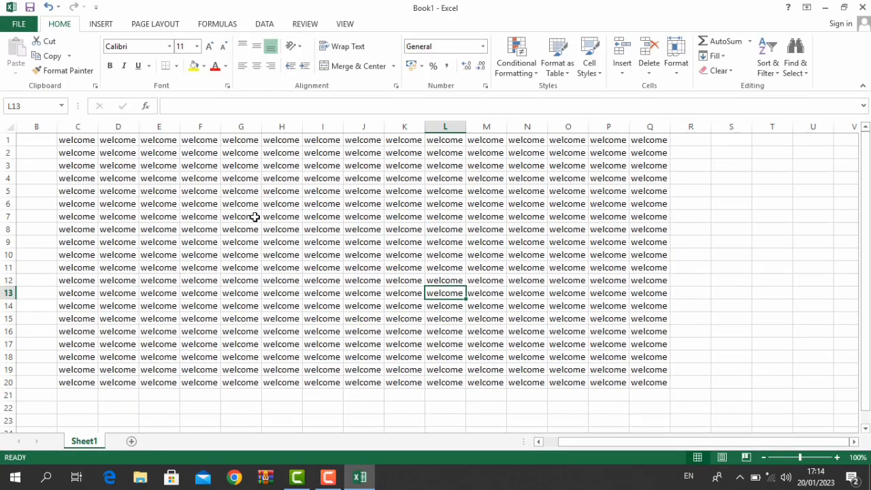
type("sdfdsfsdfdsfsd")
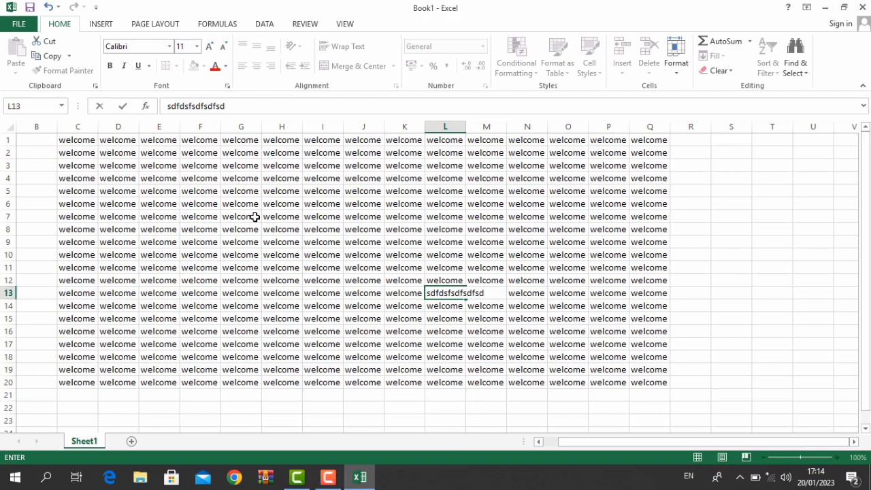
left_click(254, 216)
left_click(19, 26)
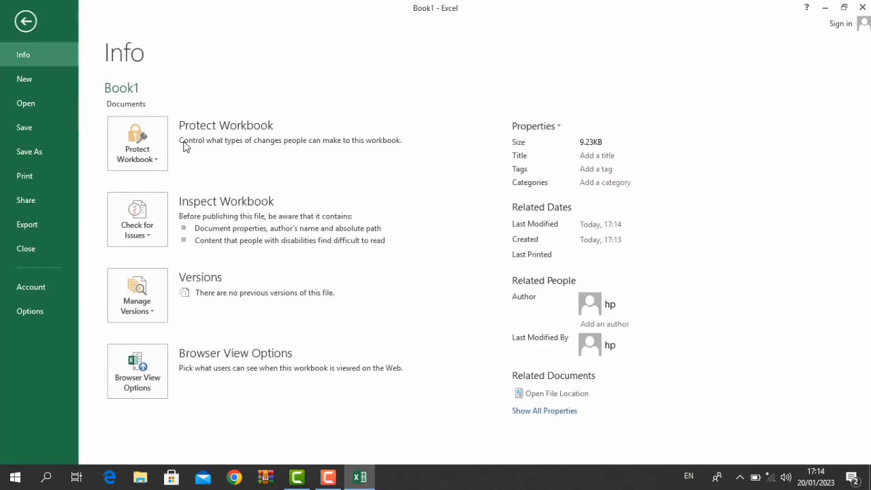
- After a cancelled encryption attempt, save the workbook as Book1 on the Desktop
left_click(153, 141)
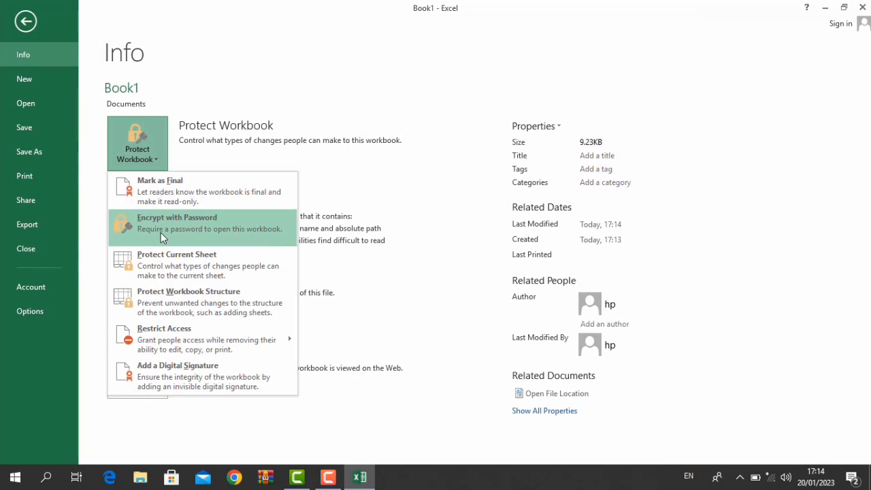
left_click(163, 237)
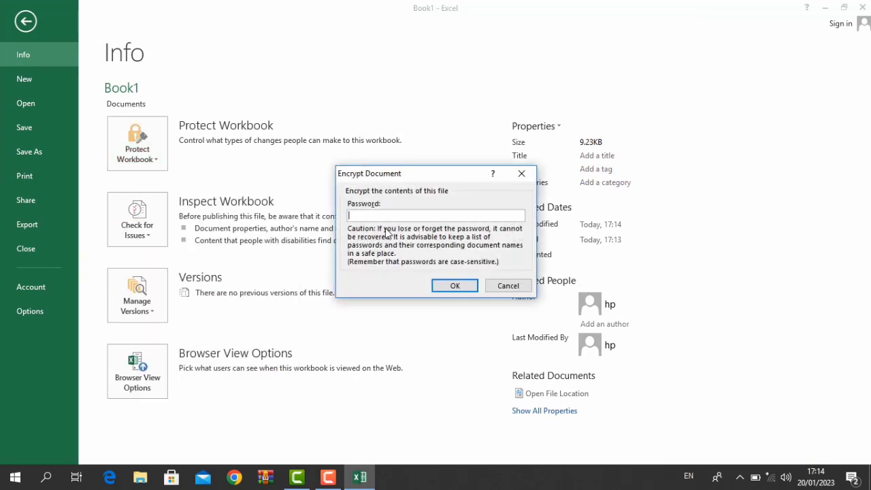
key("Escape")
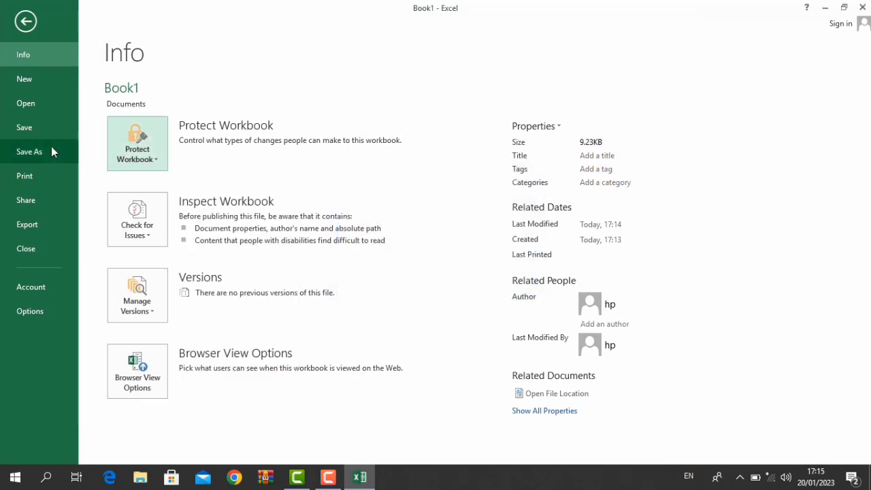
left_click(51, 148)
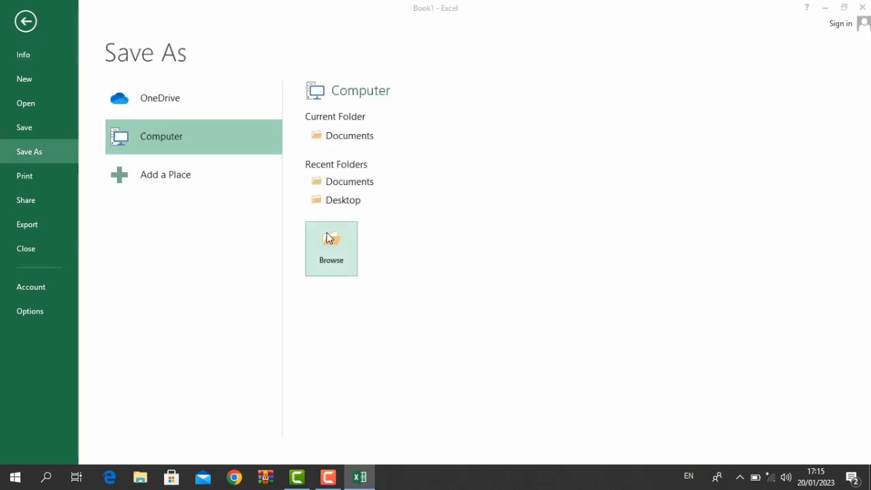
left_click(329, 240)
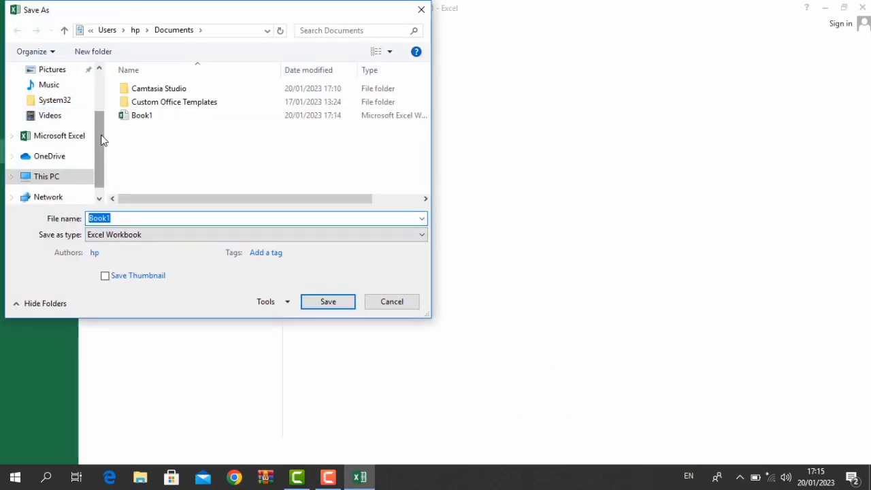
scroll(96, 92, "up", 2)
left_click(71, 96)
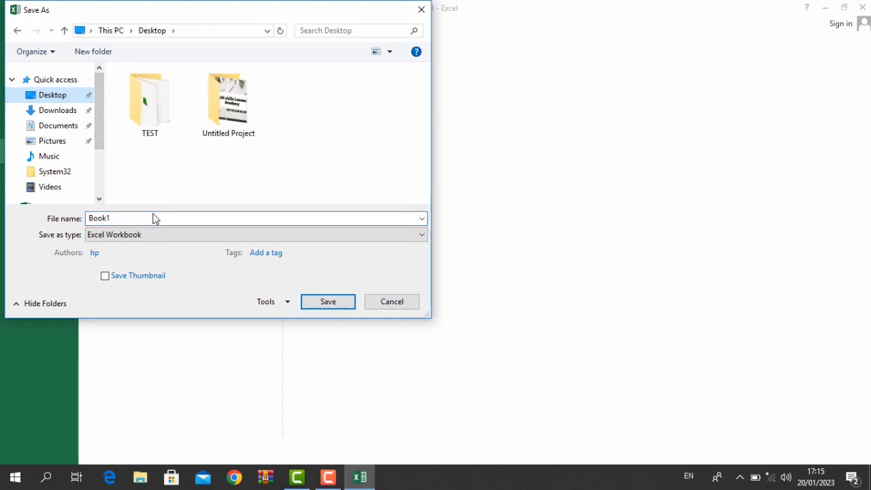
left_click(319, 304)
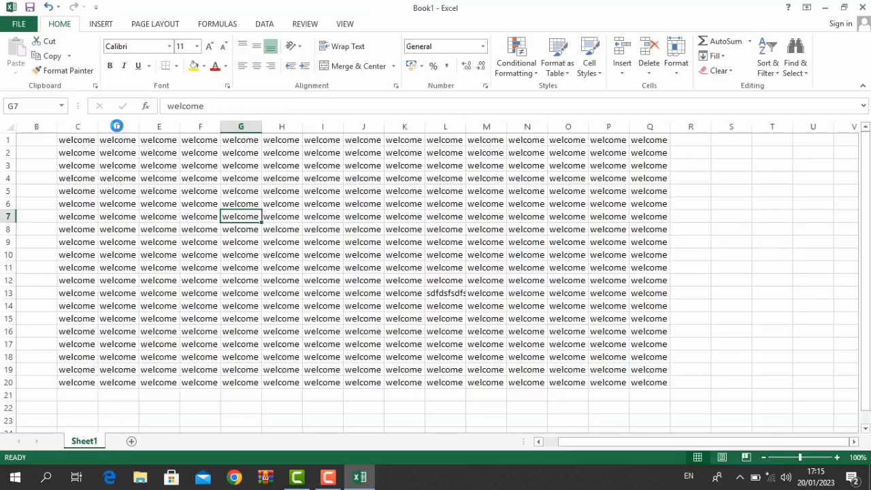
- Encrypt the workbook with a password, entering it twice, then close the window
left_click(19, 24)
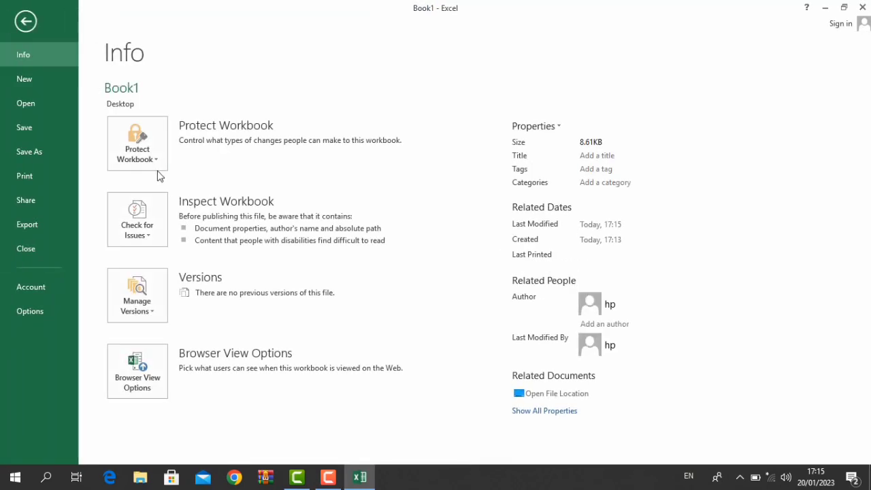
left_click(156, 168)
left_click(174, 222)
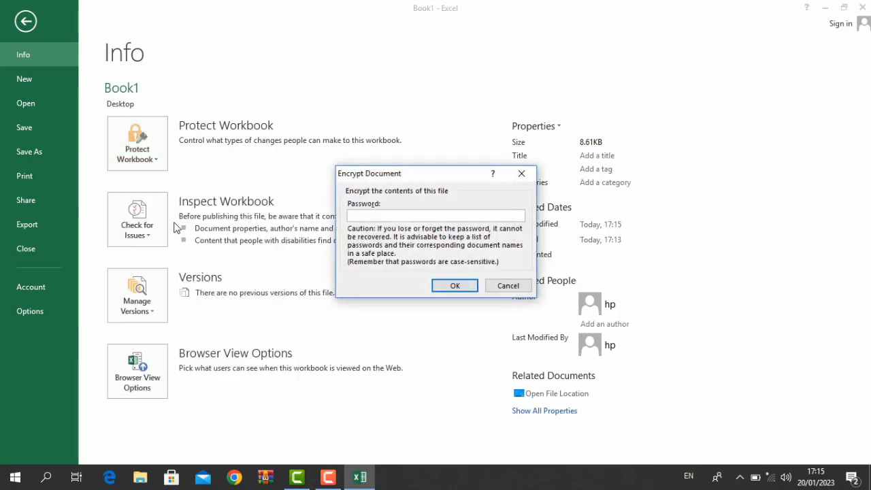
type("123")
key("Return")
type("123")
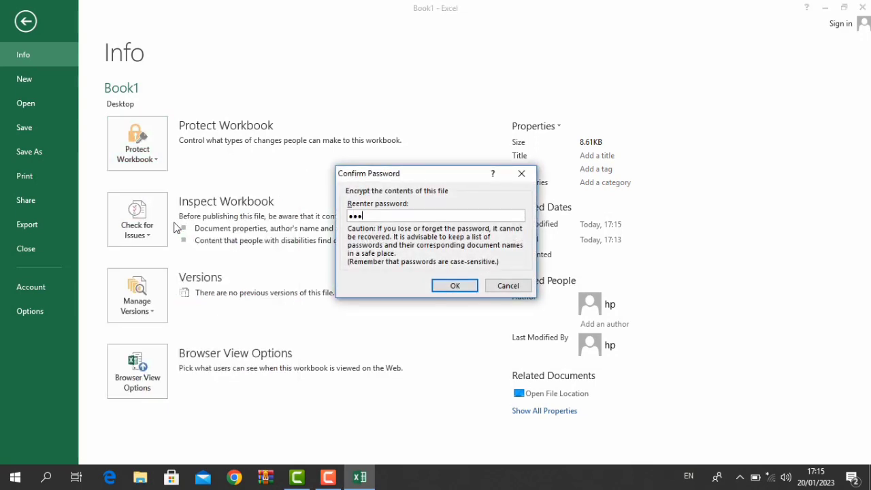
key("Return")
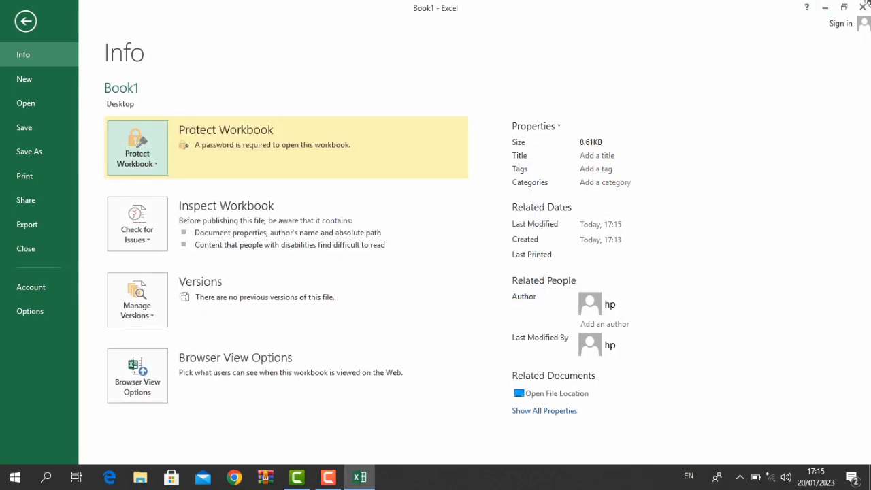
left_click(862, 7)
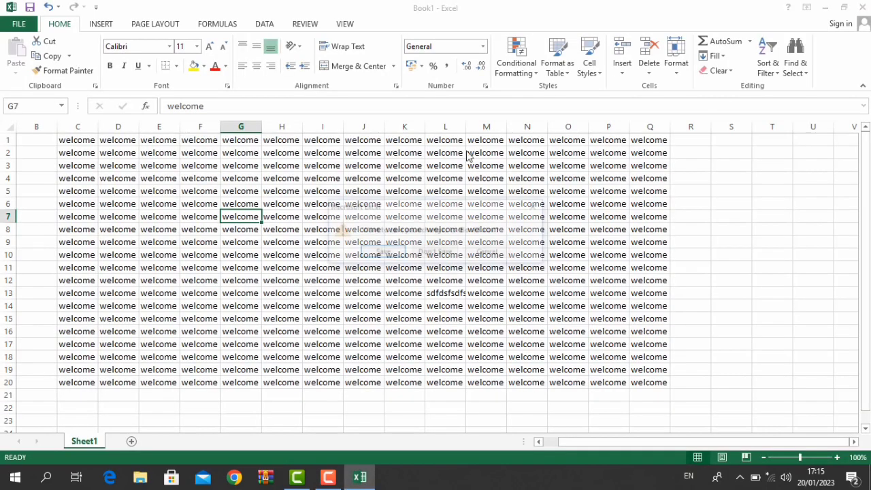
- Save changes on closing, then reopen Book1 from its Desktop icon
left_click(395, 259)
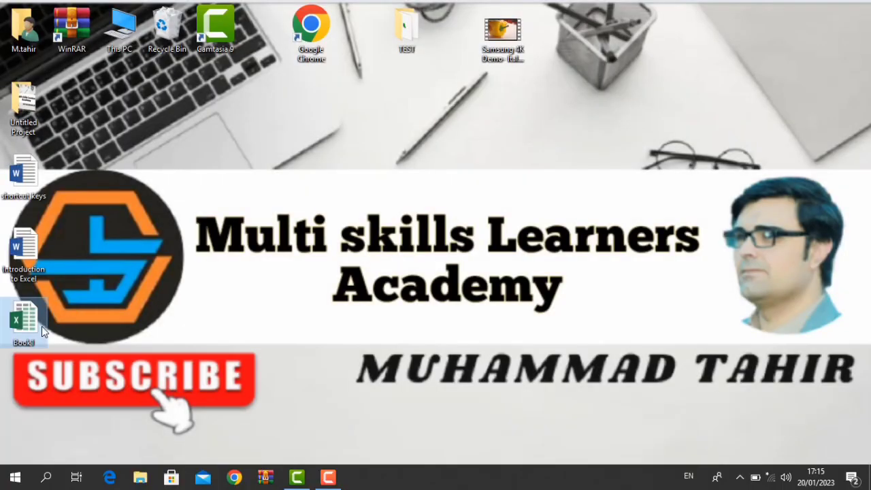
double_click(41, 326)
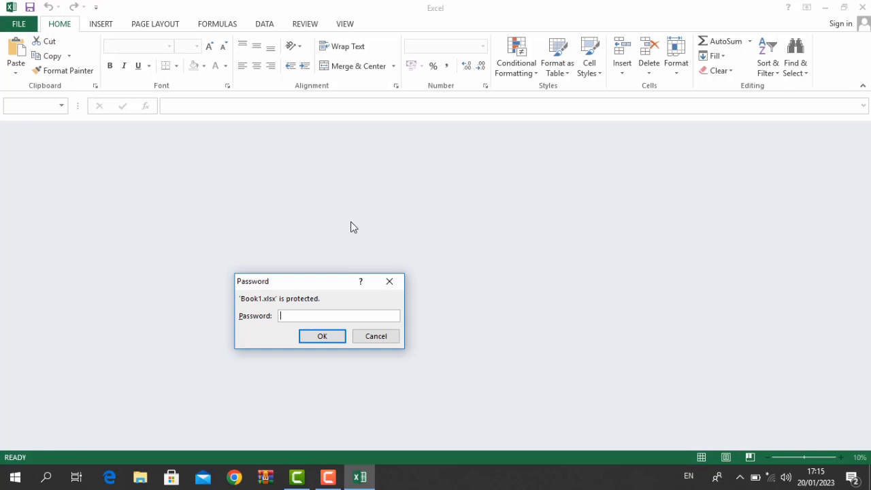
- Open Book1 with its password and protect Sheet1 with a sheet password
type("123")
key("Return")
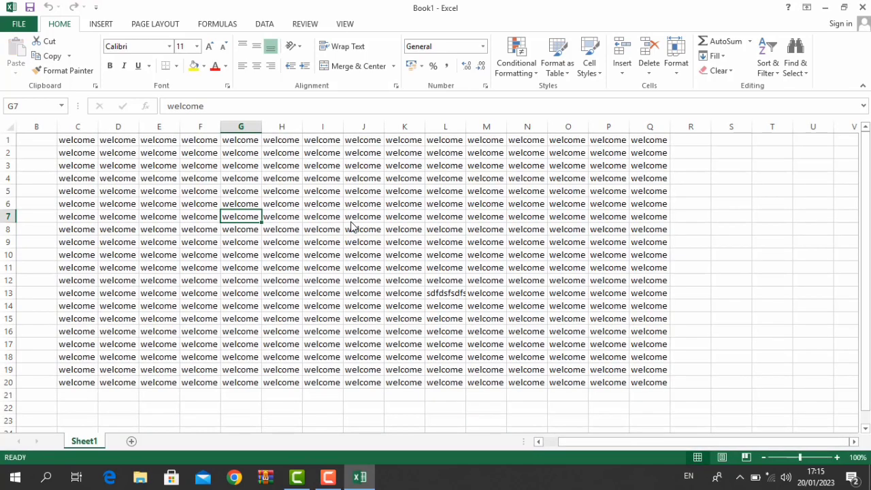
left_click(18, 25)
left_click(153, 145)
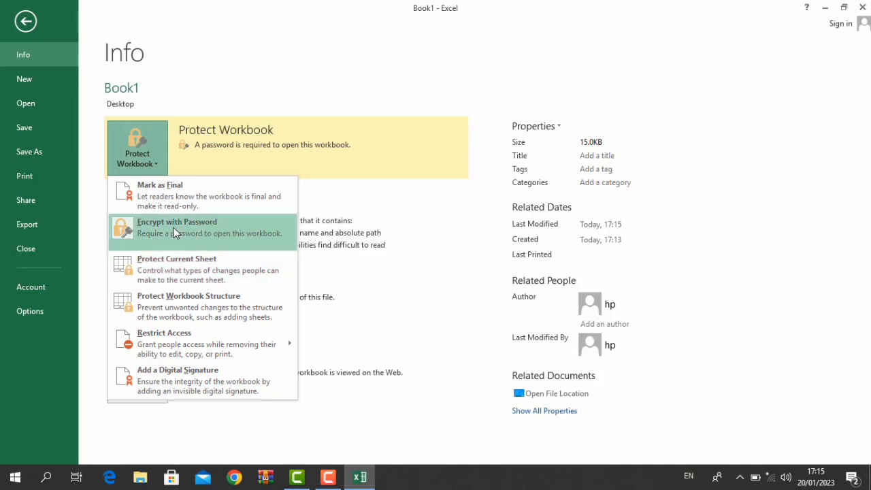
left_click(189, 262)
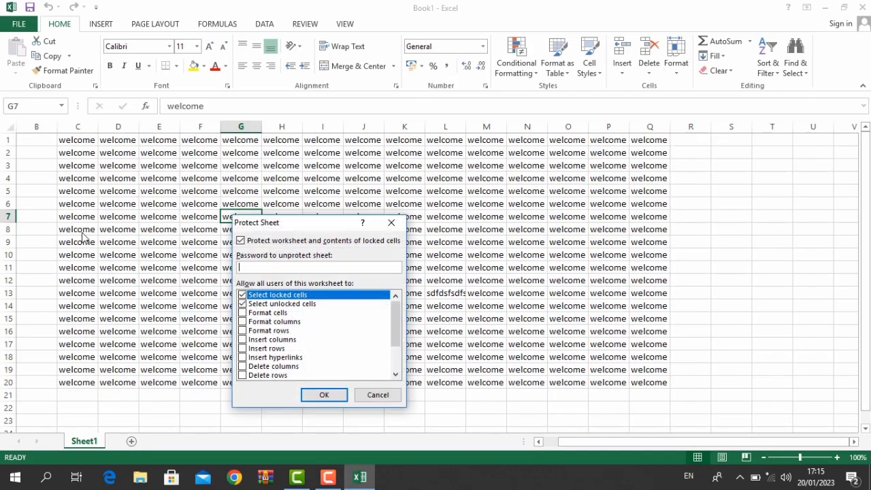
type("123")
key("Return")
type("123")
key("Return")
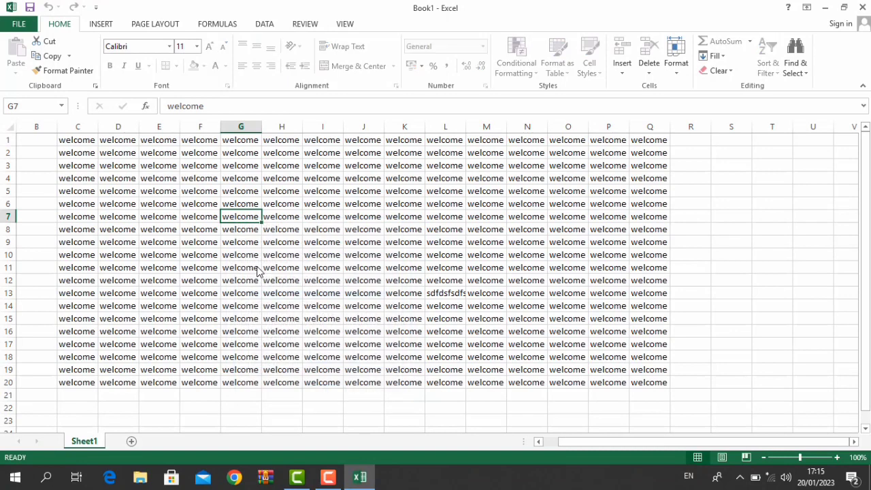
- Test the sheet lock by trying to edit cell K13 and dismissing the warning
left_click(256, 269)
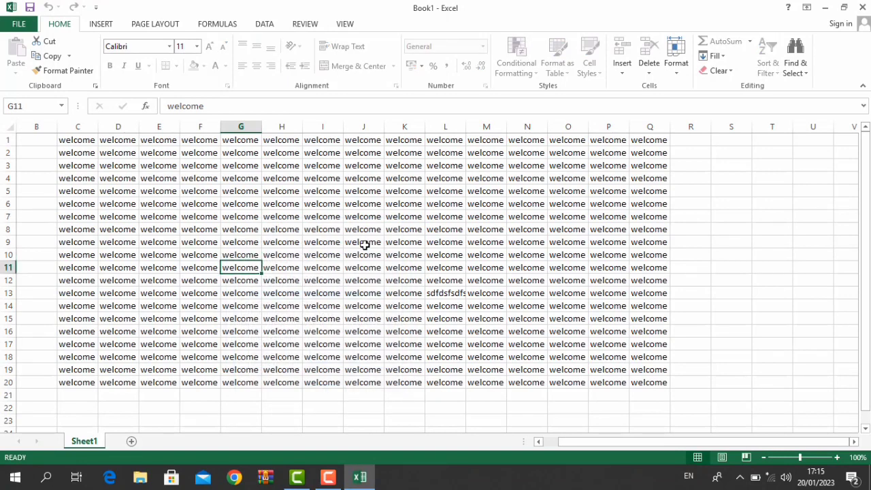
key("ctrl+a")
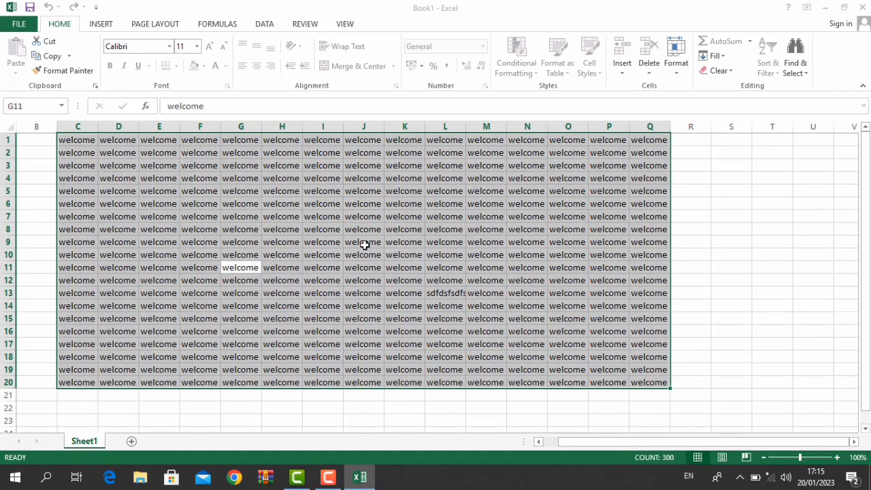
key("F12")
left_click(391, 304)
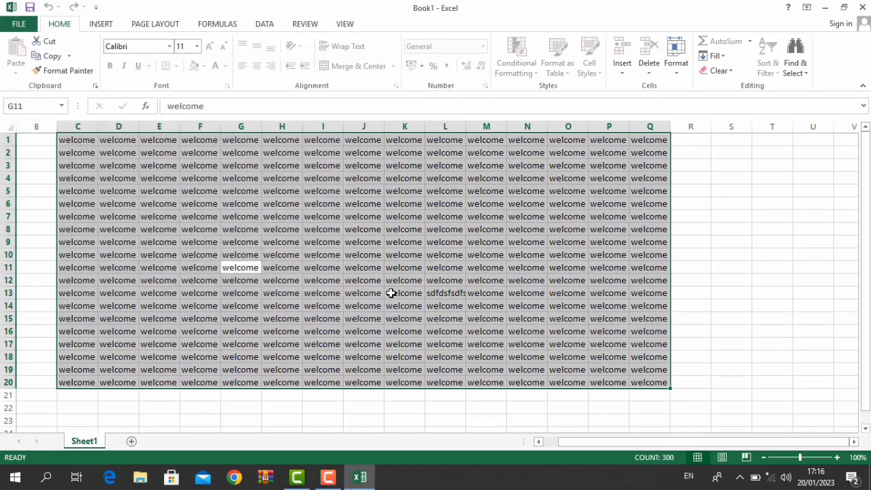
left_click(391, 293)
double_click(391, 293)
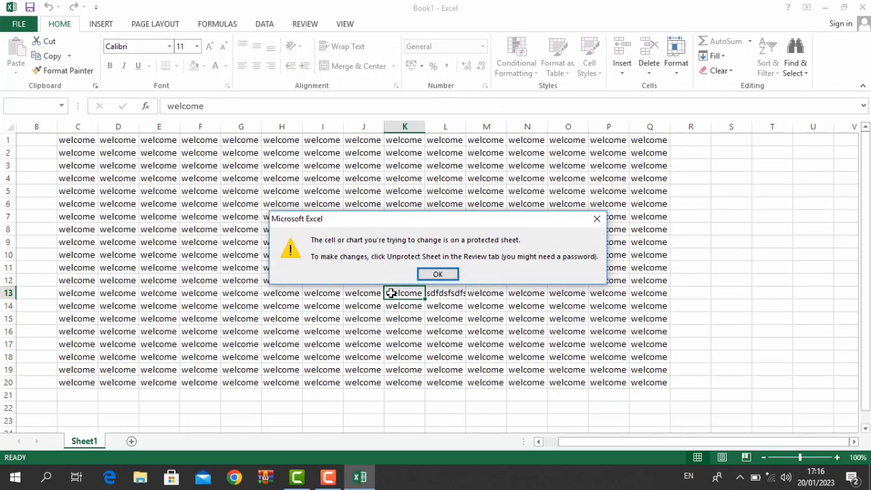
left_click(439, 274)
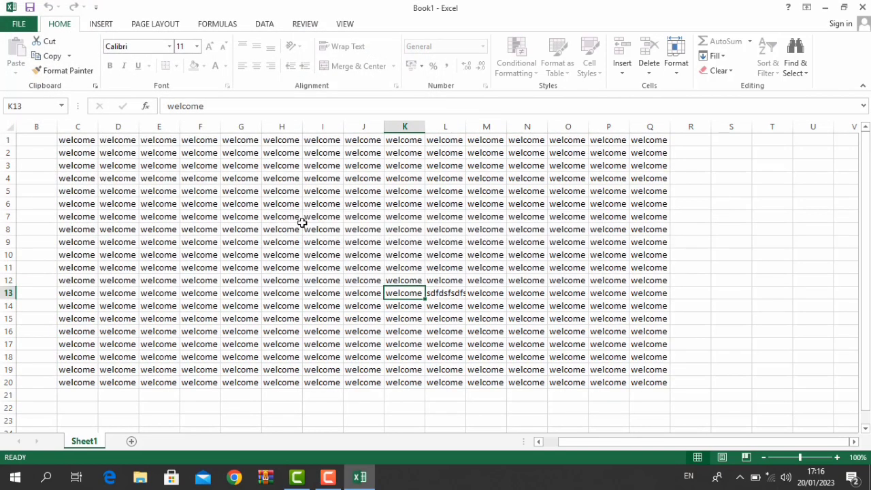
left_click(19, 24)
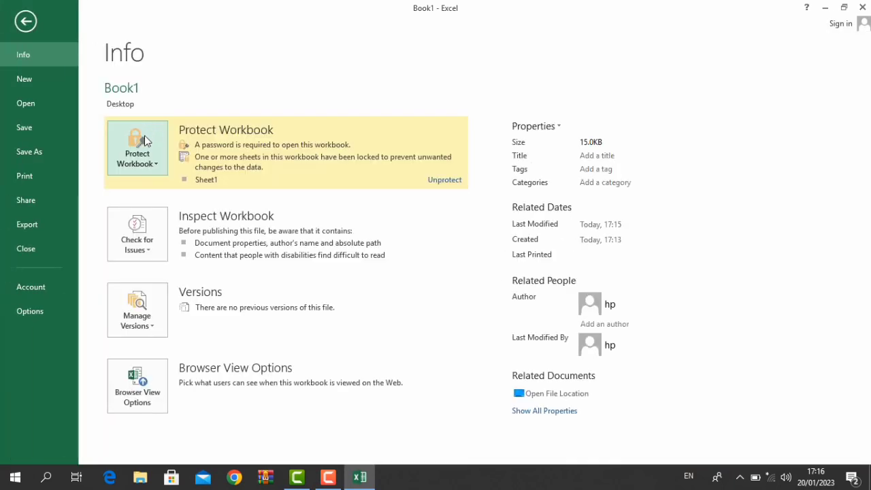
left_click(143, 144)
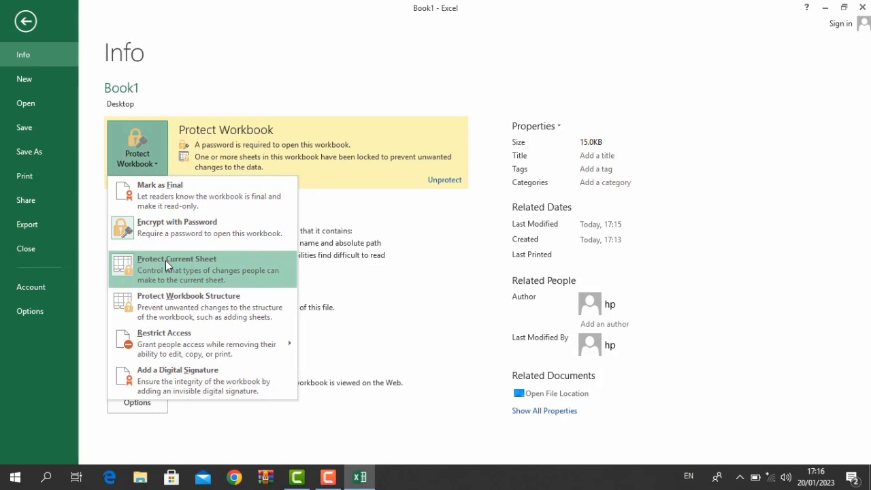
key("Escape")
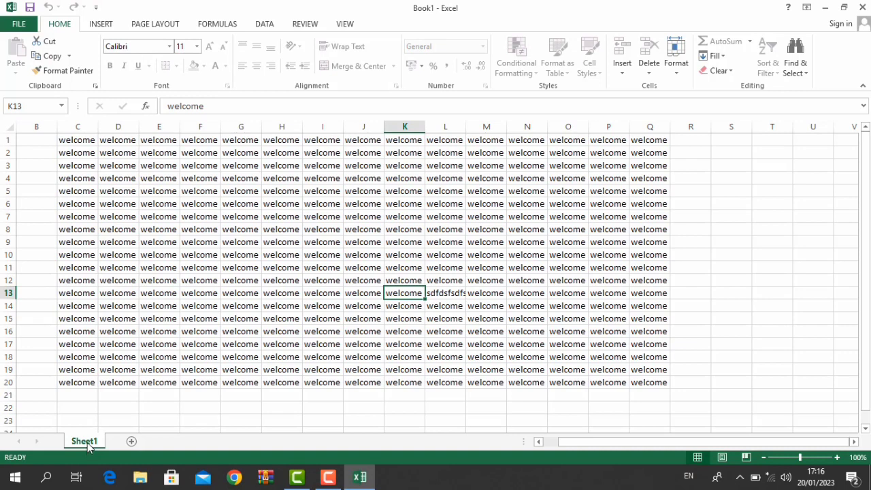
right_click(87, 443)
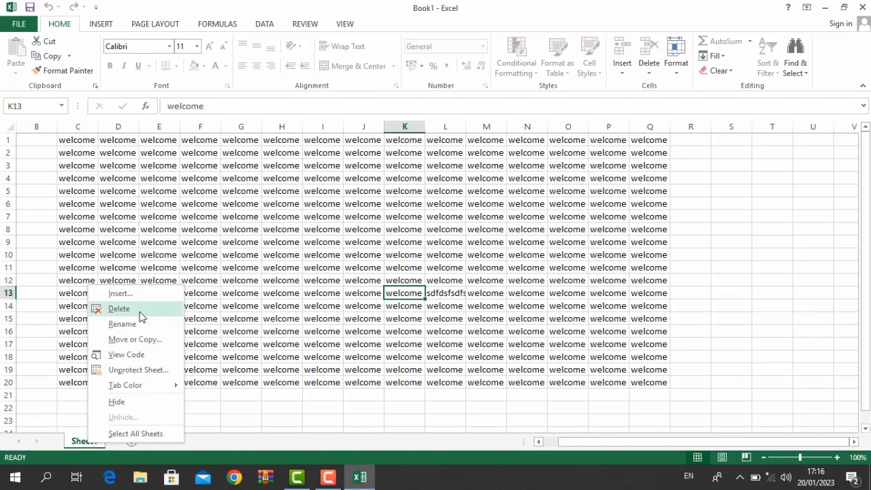
left_click(128, 178)
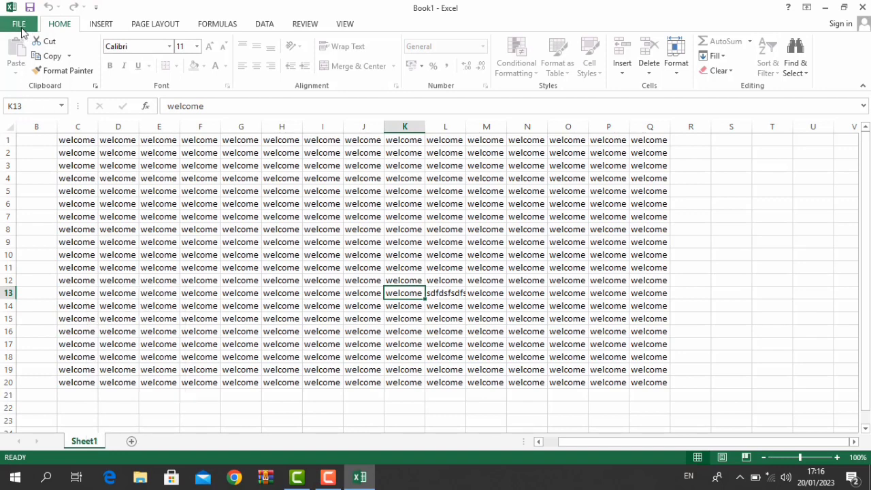
- Lock the workbook structure with a password and check the Sheet1 tab menu
left_click(21, 27)
left_click(139, 170)
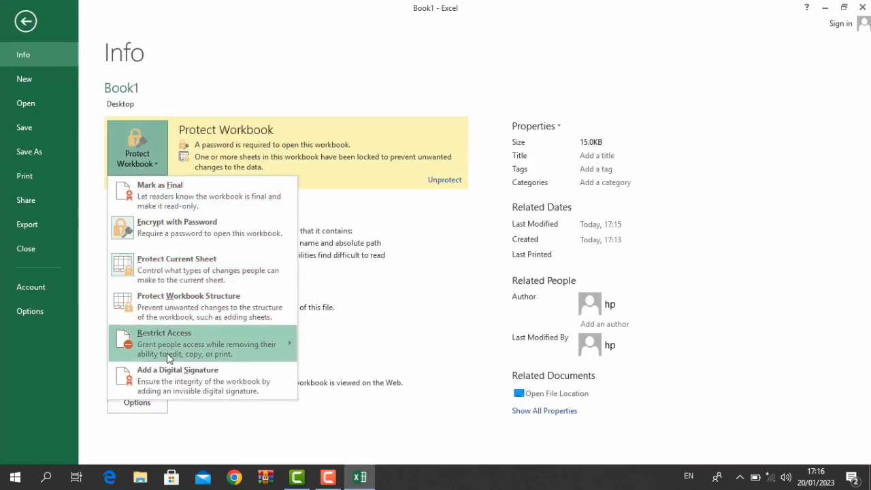
left_click(166, 316)
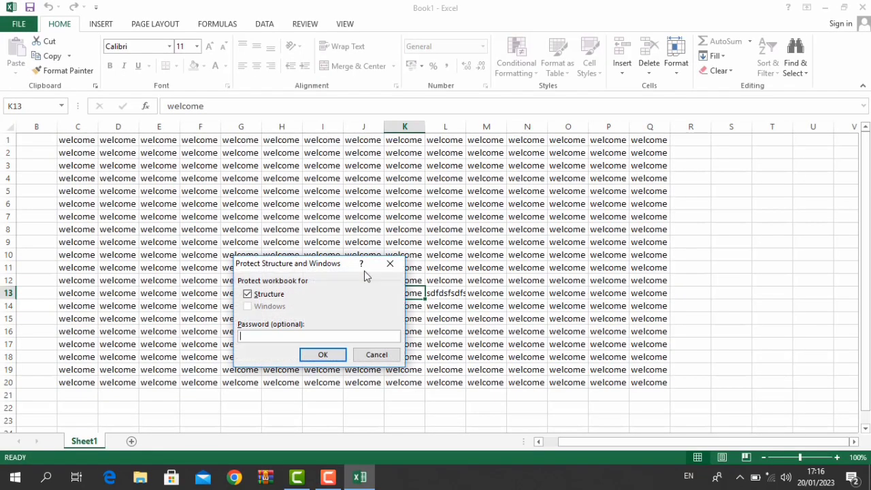
type("1")
key("Return")
type("1")
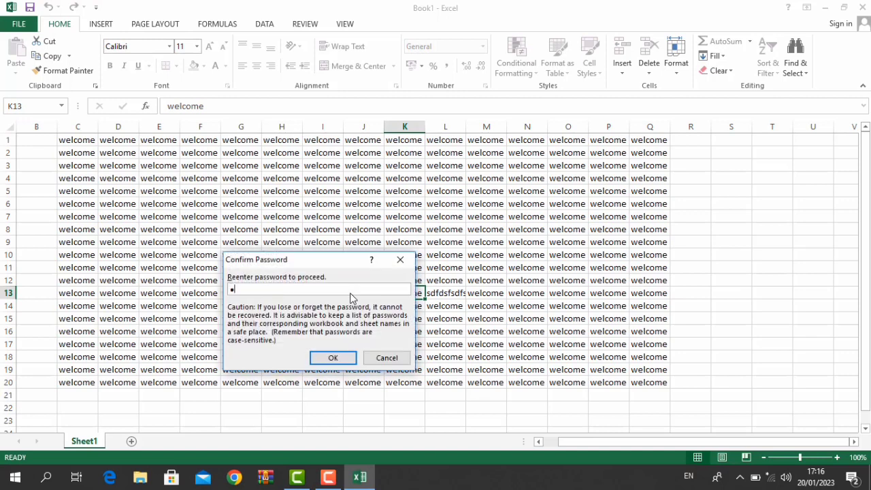
key("Return")
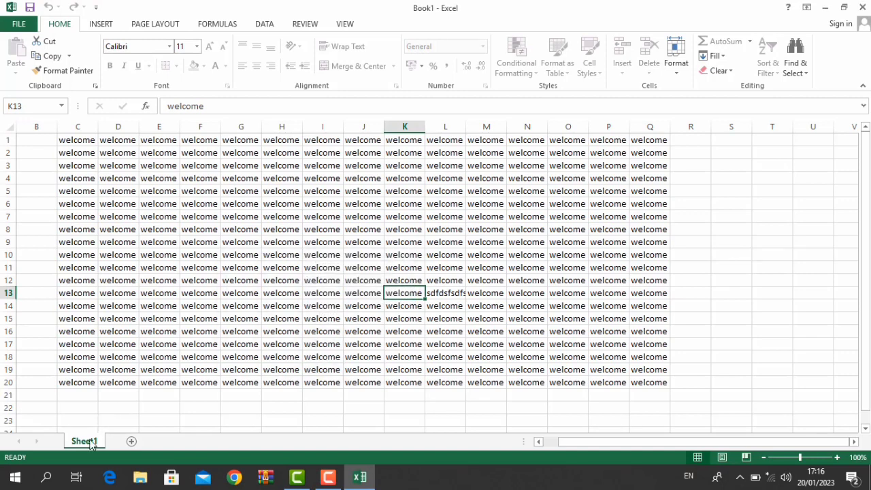
right_click(87, 444)
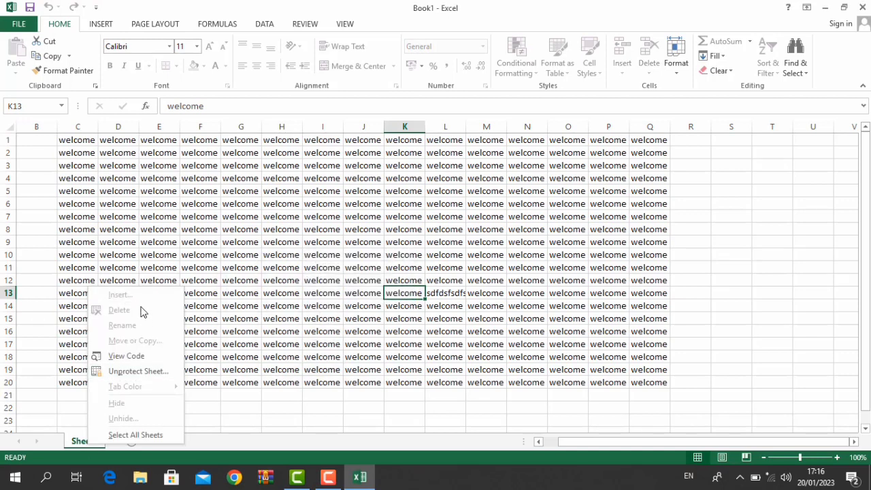
left_click(155, 249)
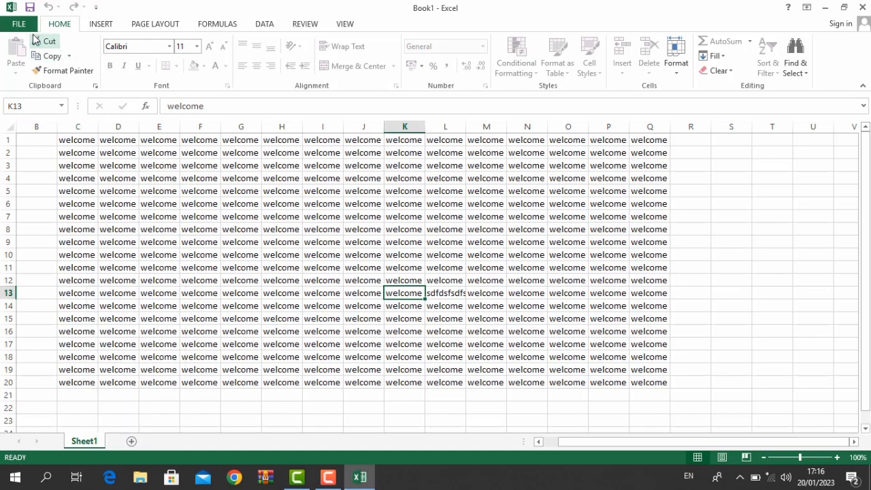
- Unprotect the workbook structure with its password and recheck the Sheet1 tab menu
left_click(30, 28)
left_click(140, 150)
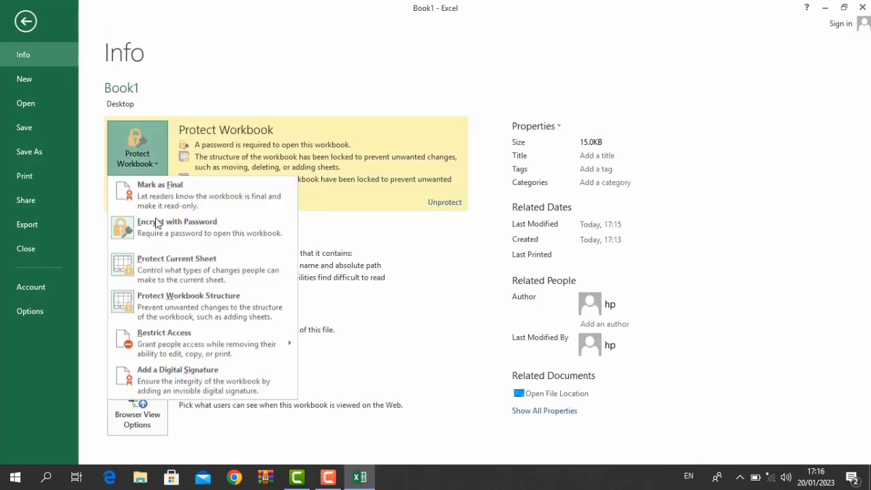
left_click(164, 321)
type("12")
key("Return")
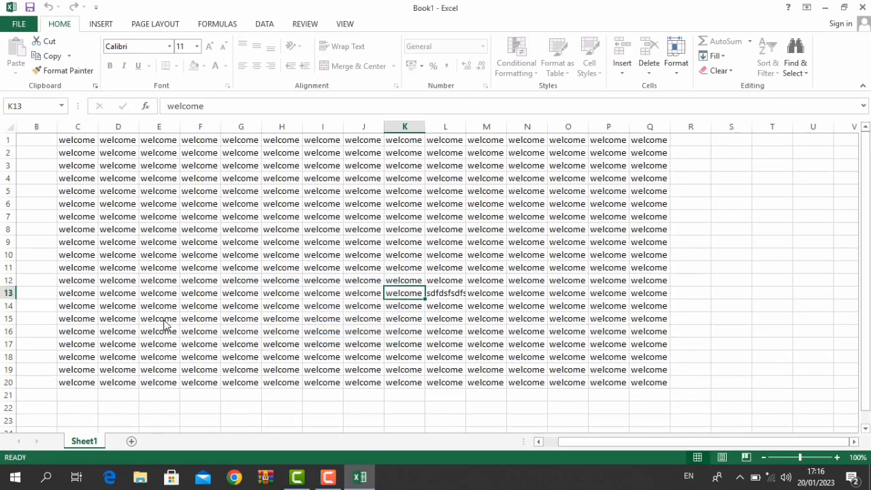
right_click(96, 442)
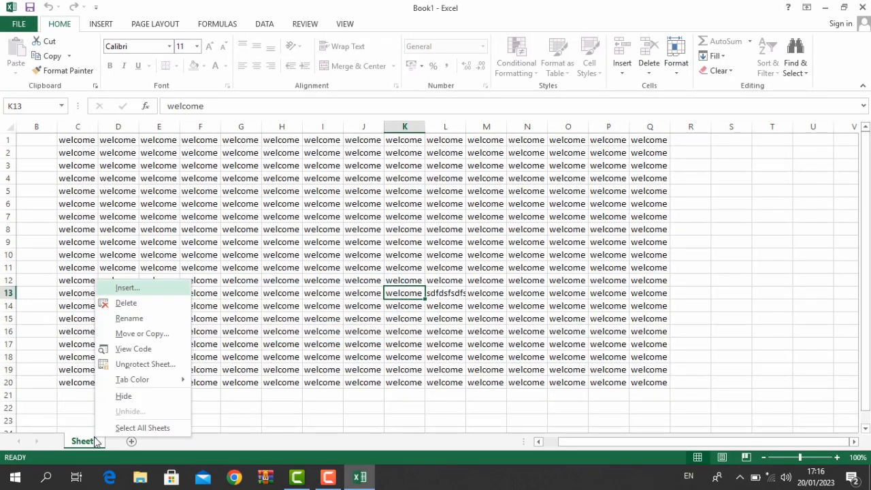
left_click(150, 218)
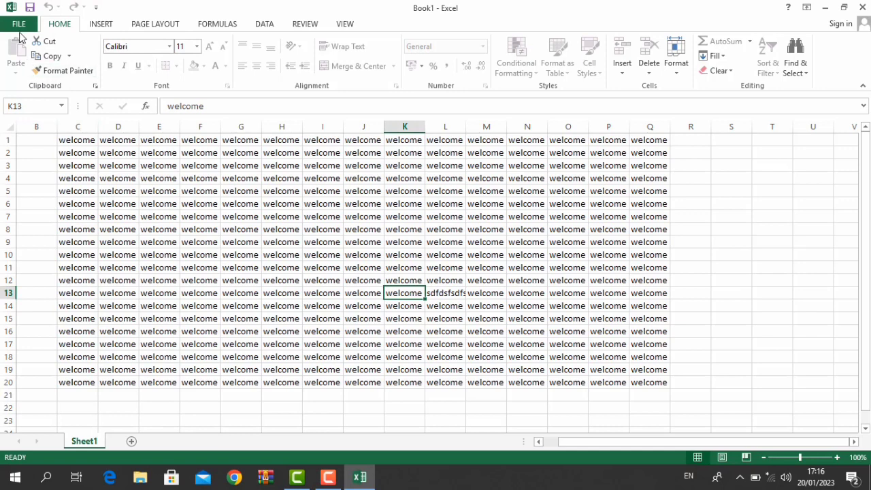
left_click(19, 24)
left_click(155, 143)
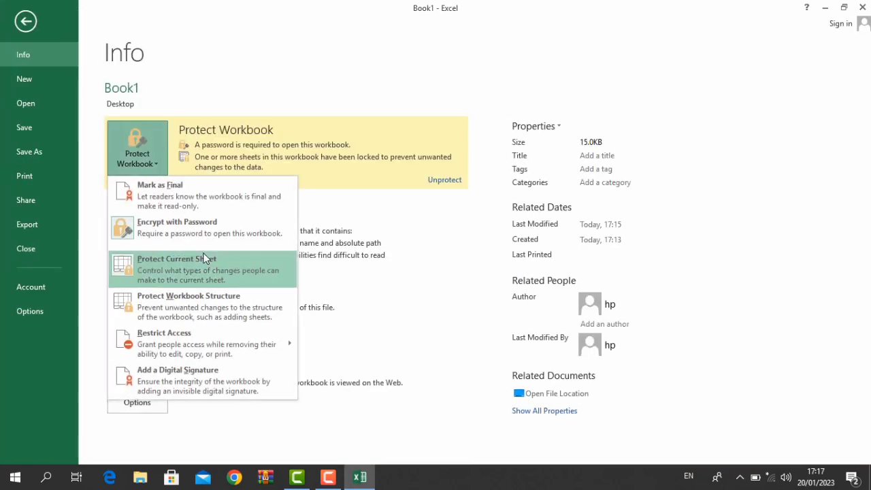
mouse_move(175, 359)
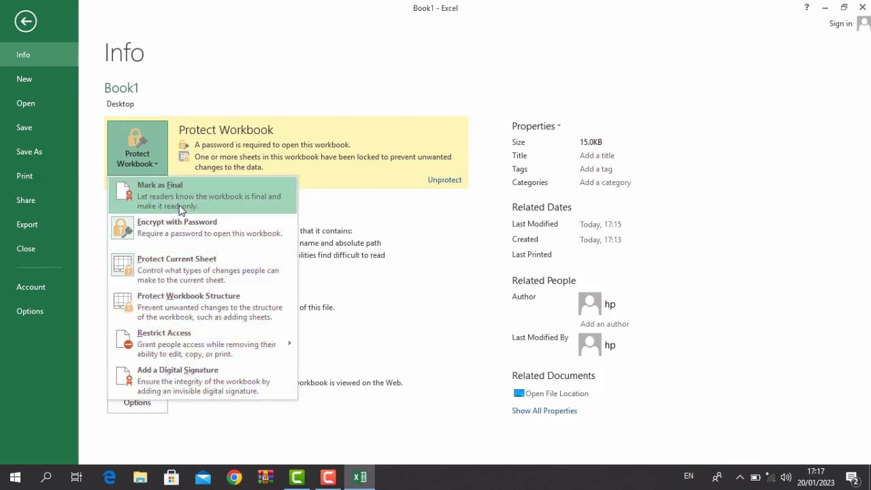
left_click(187, 402)
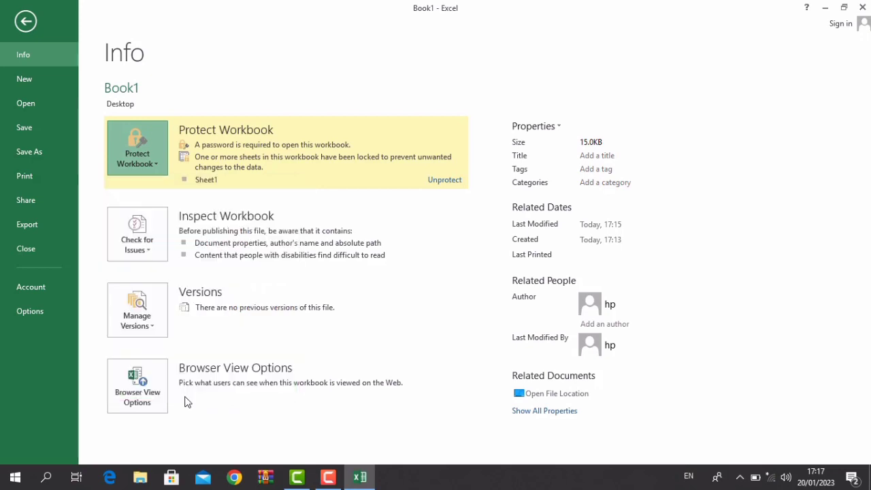
left_click(140, 250)
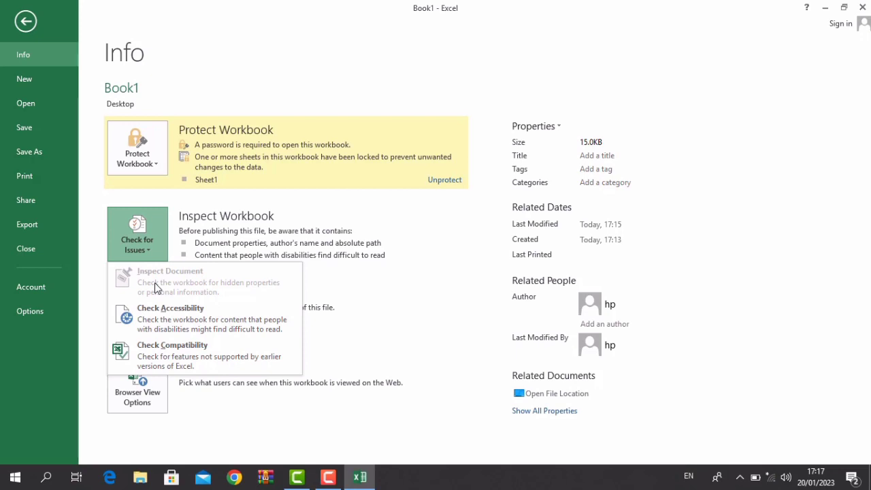
key("Escape")
key("Escape")
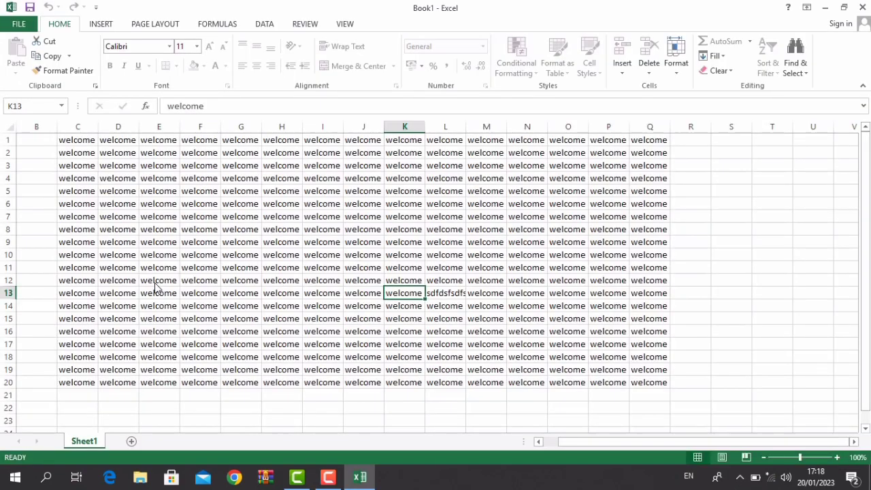
left_click(155, 283)
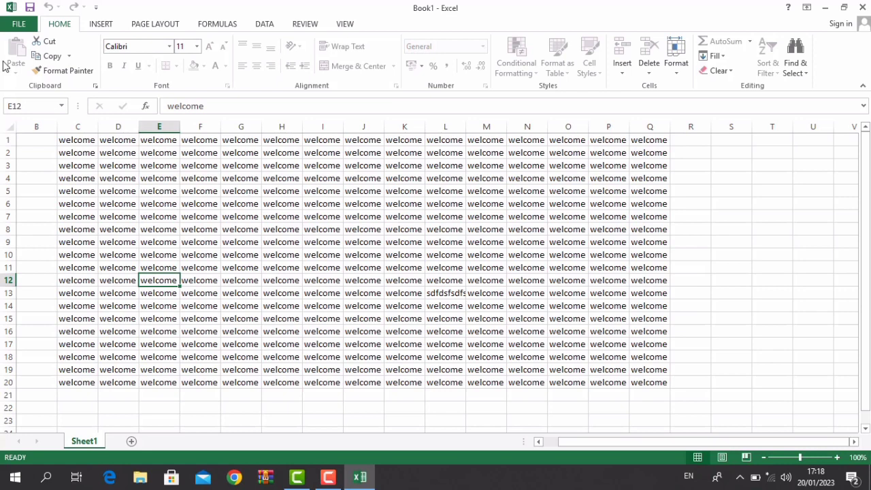
left_click(19, 23)
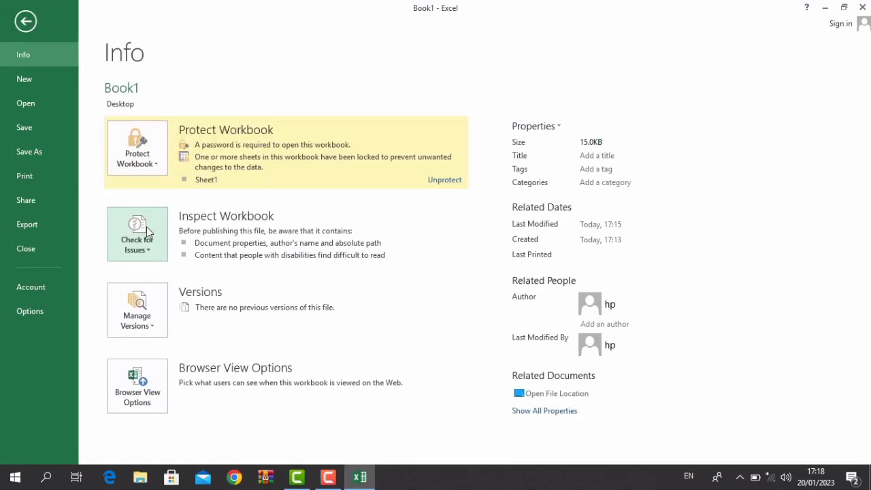
left_click(146, 227)
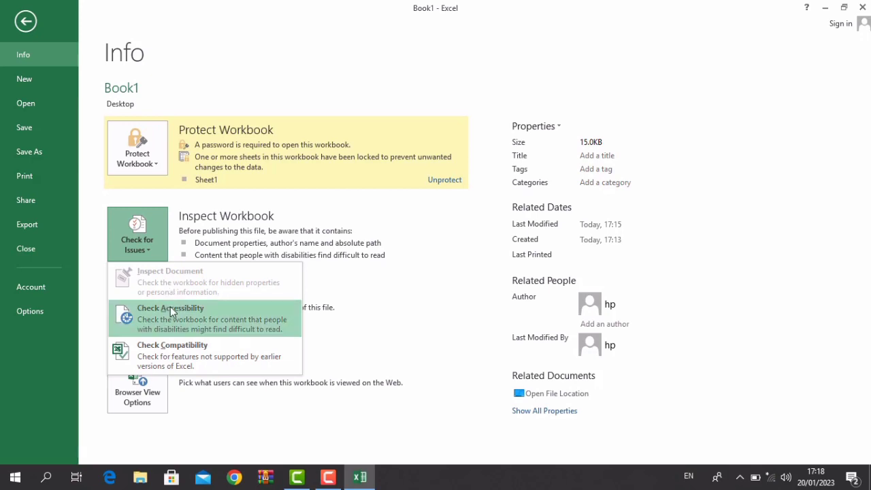
left_click(170, 307)
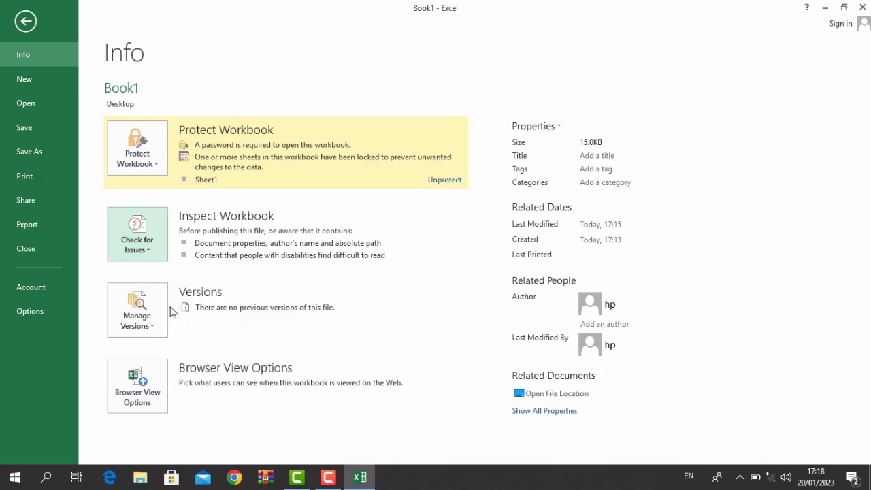
key("Escape")
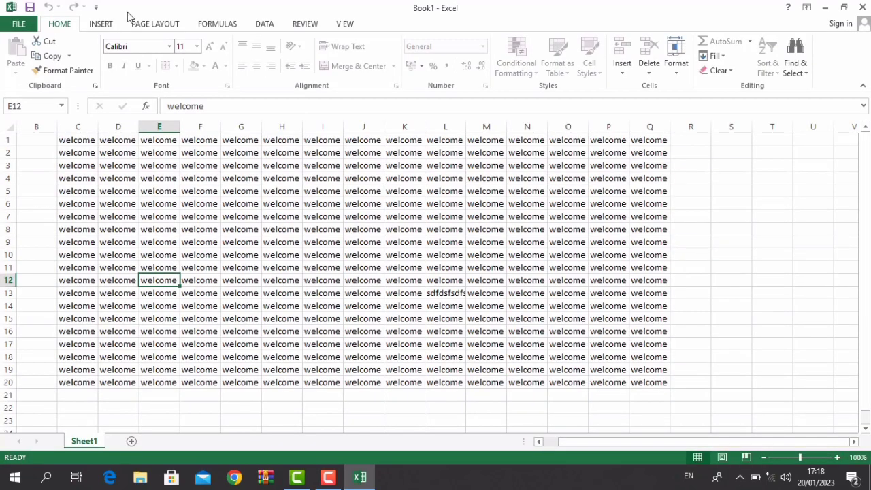
- Draw a rounded rectangle across roughly D5:N20, then go to the File Info page
left_click(113, 24)
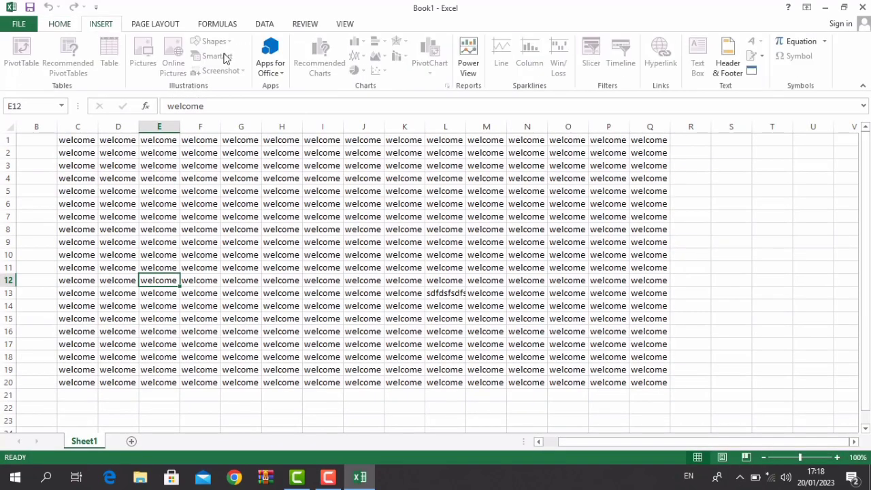
left_click(267, 180)
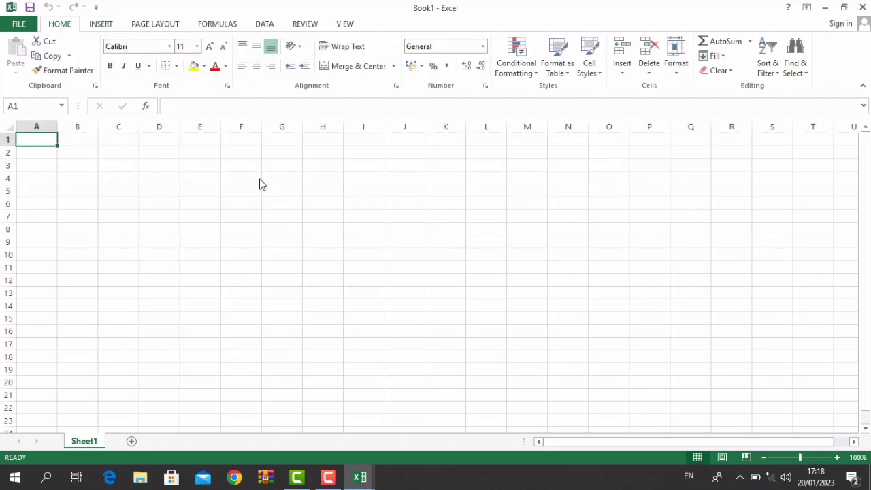
left_click(257, 178)
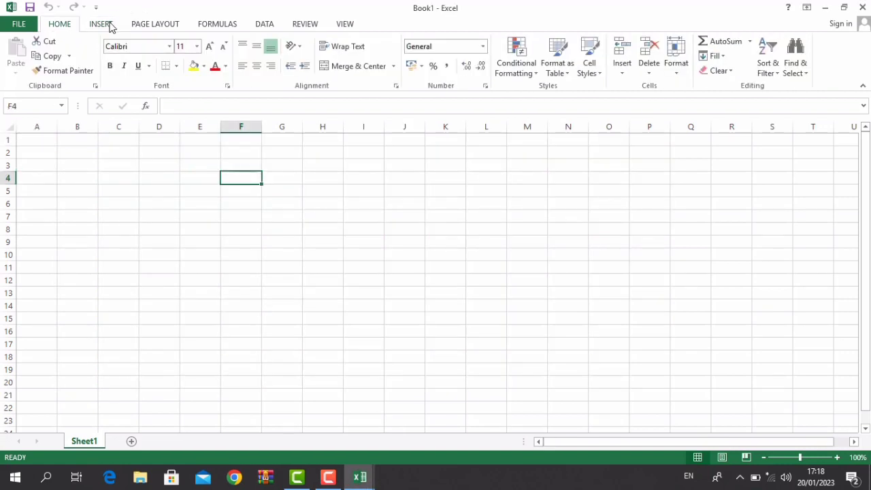
left_click(109, 25)
left_click(205, 41)
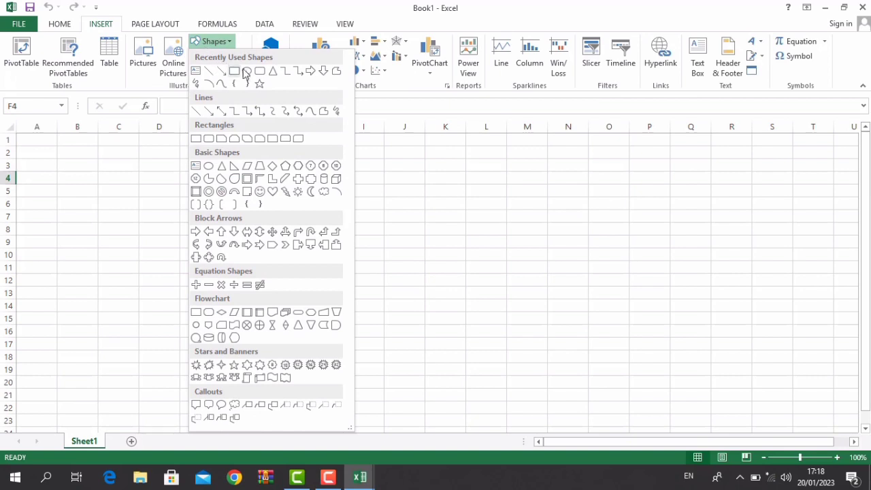
left_click(259, 72)
mouse_move(164, 184)
left_mouse_down()
mouse_move(393, 319)
mouse_move(579, 383)
left_mouse_up()
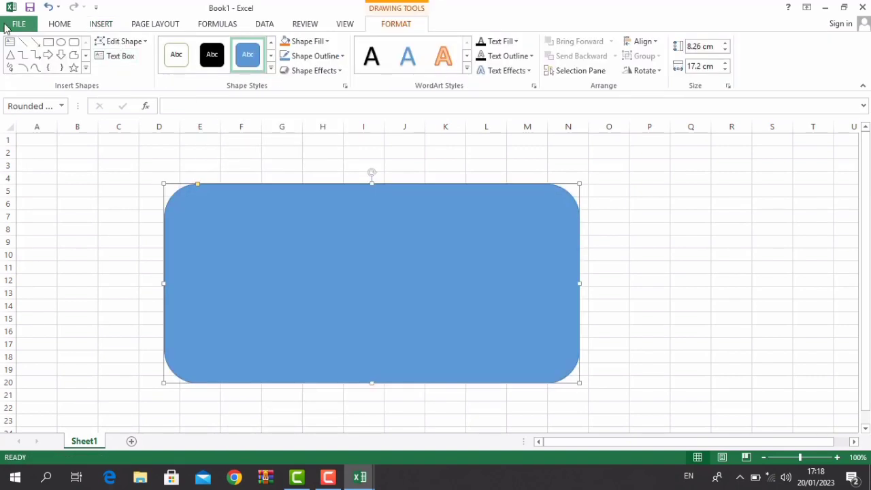
left_click(7, 26)
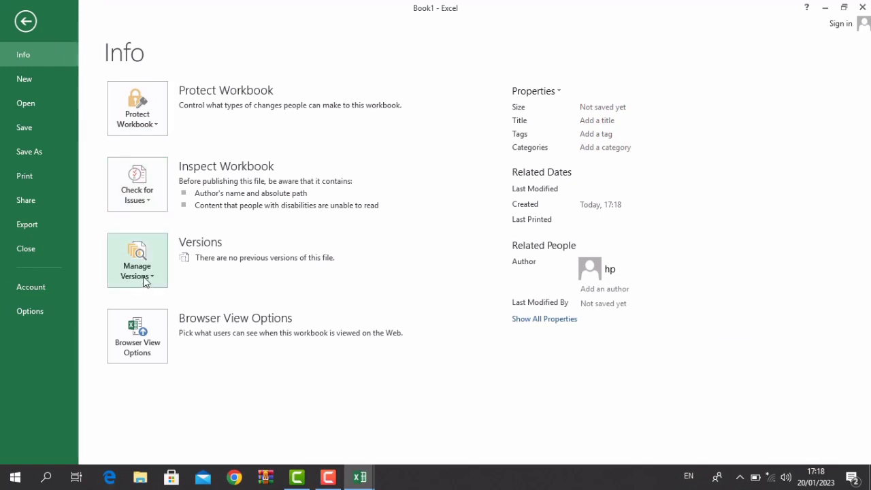
left_click(144, 282)
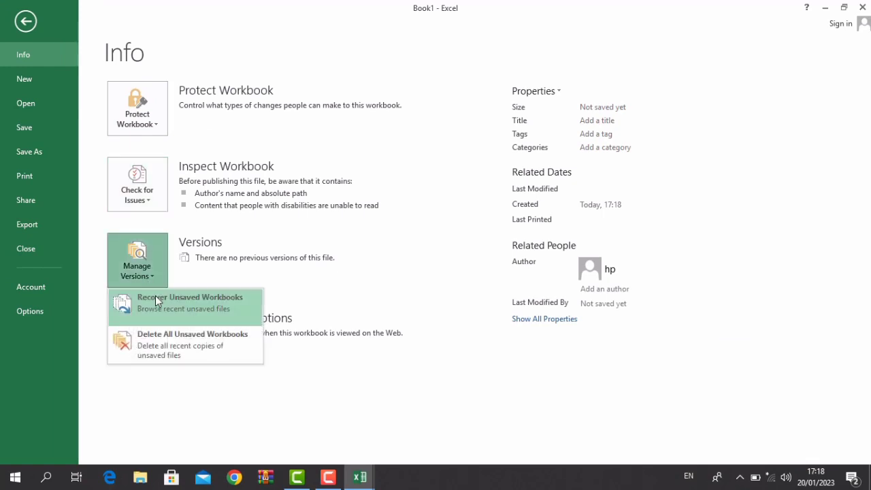
- Run Check Accessibility, noting the shape's missing alt text and default sheet name, then close the pane
left_click(156, 199)
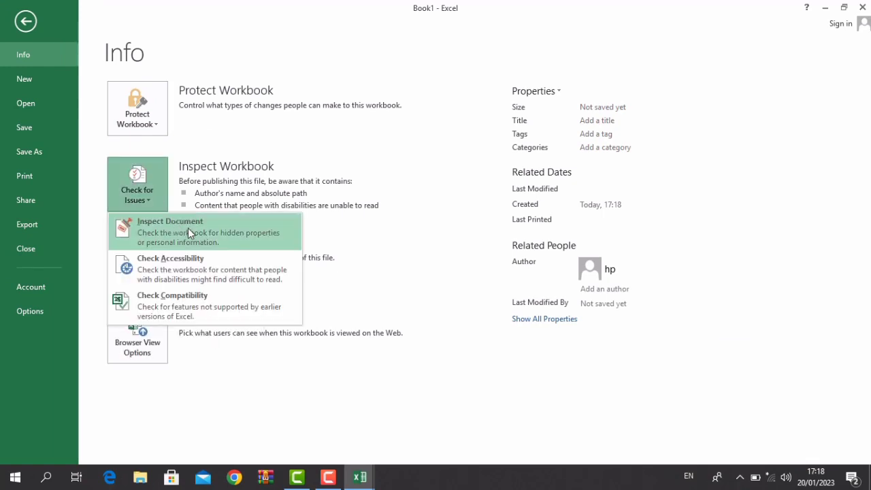
left_click(185, 263)
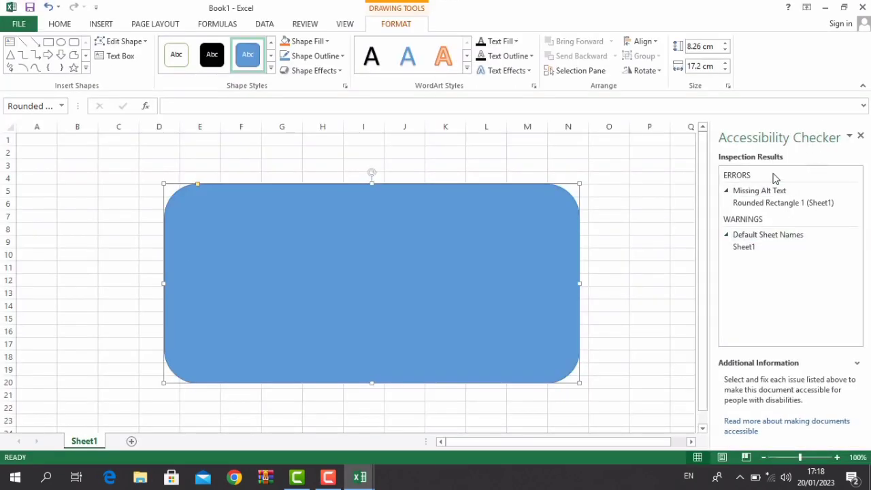
left_click(861, 136)
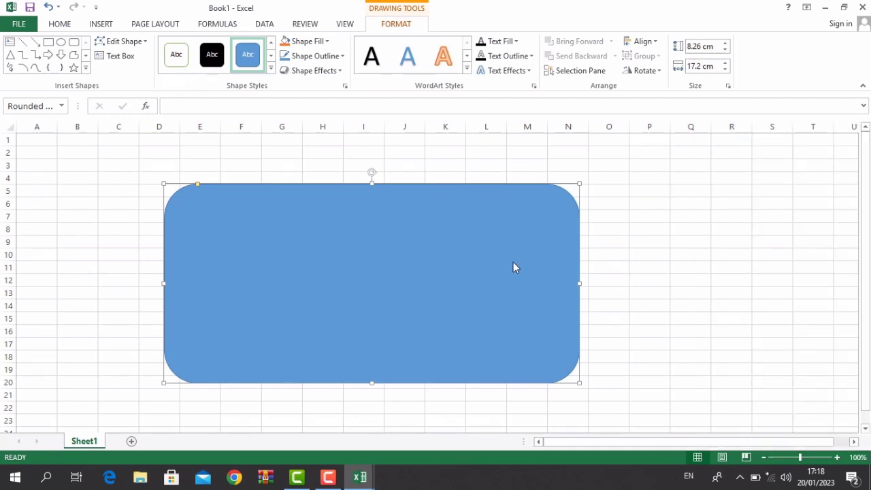
- Replace the rounded rectangle with a Vertical Box List SmartArt diagram, then show the File Info page
key("Delete")
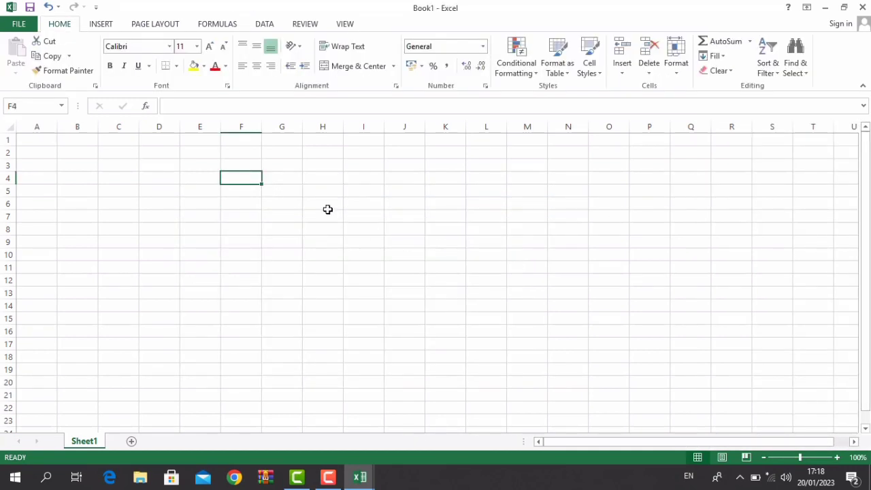
left_click(100, 24)
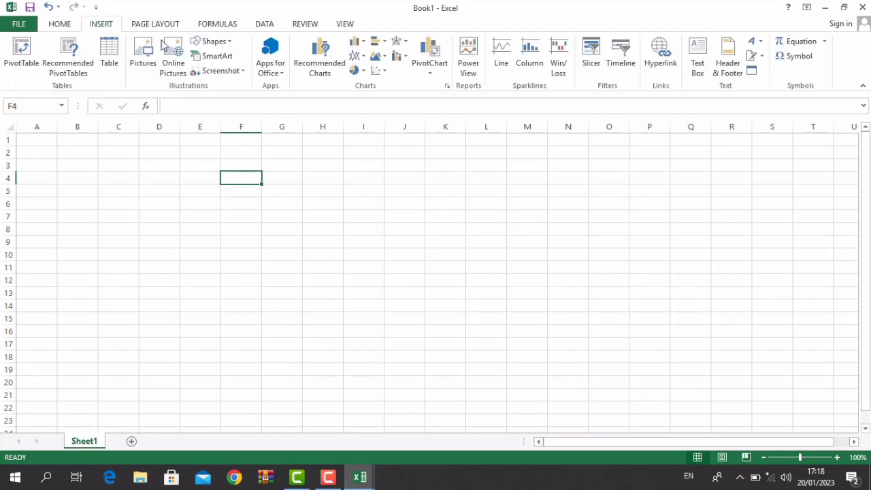
left_click(206, 58)
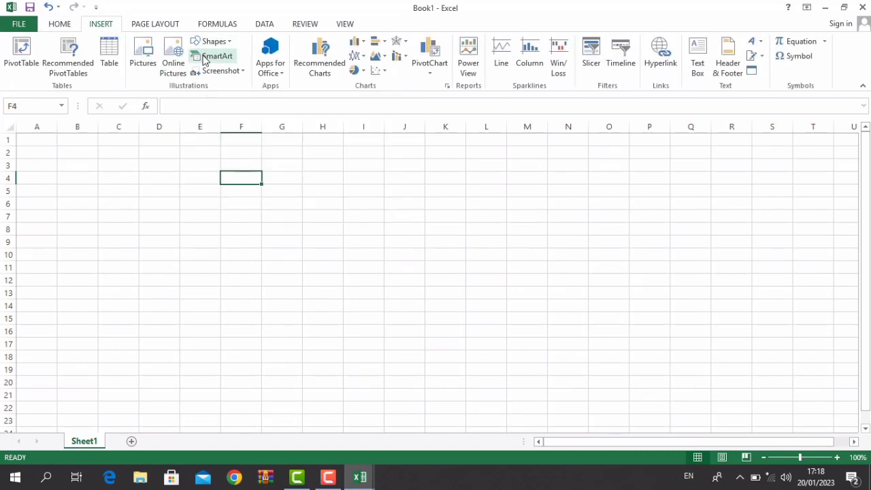
left_click(374, 204)
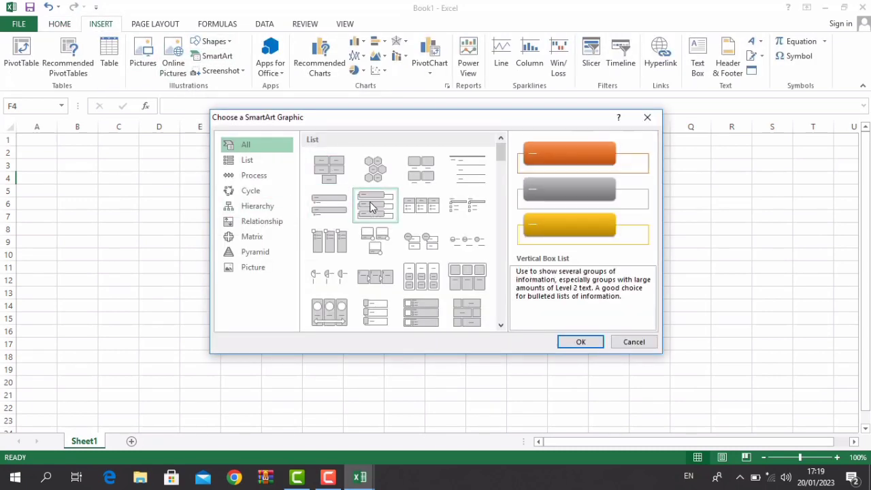
left_click(575, 346)
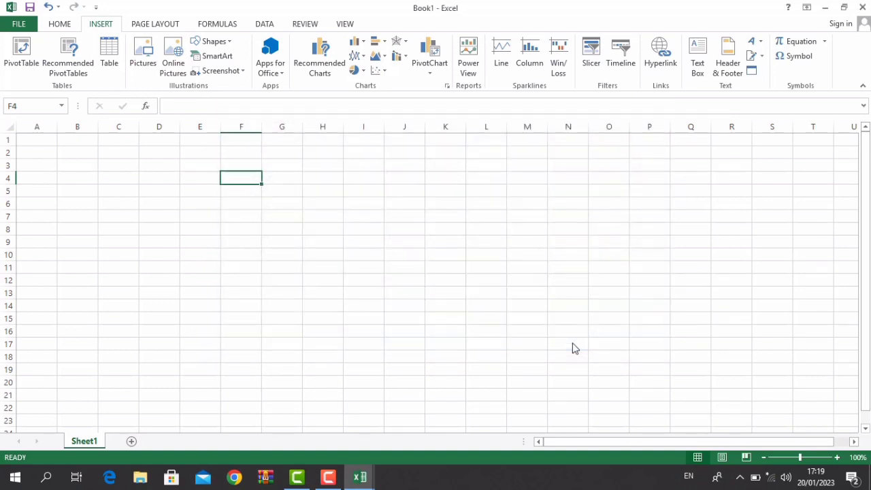
left_click(18, 23)
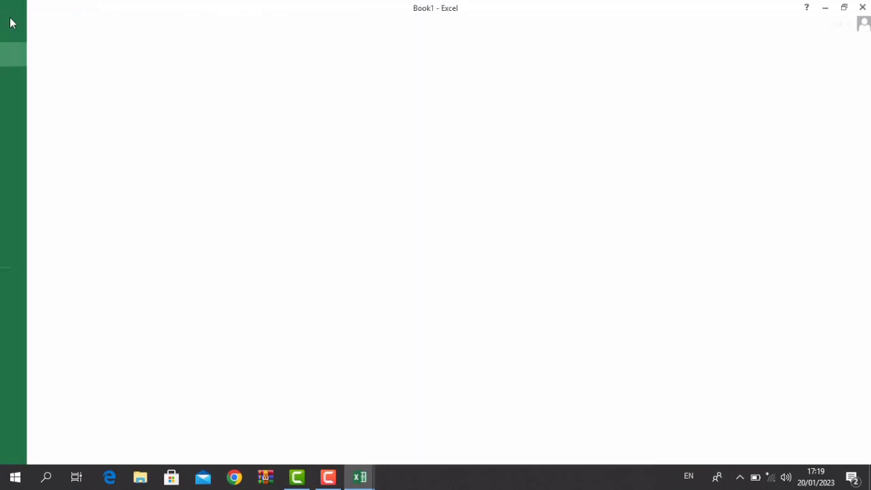
- Run Check Compatibility, dismiss the SmartArt-uneditable warning, and return to Book1's Info page
left_click(136, 192)
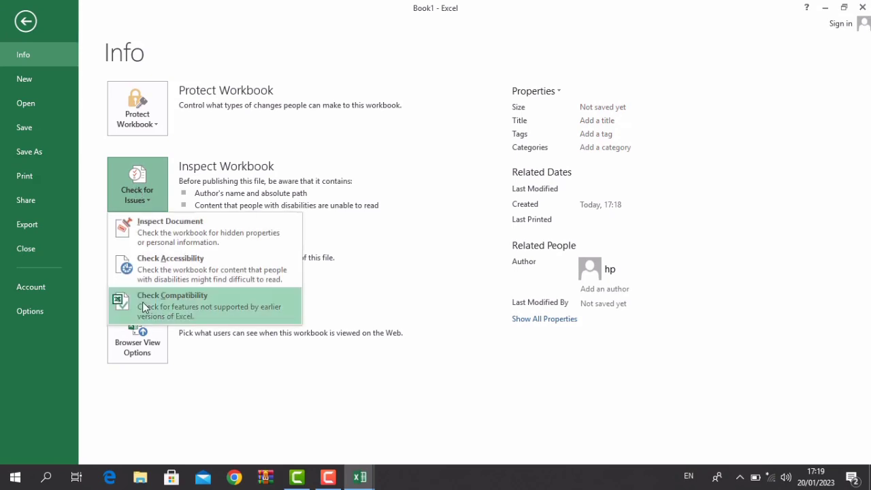
left_click(155, 300)
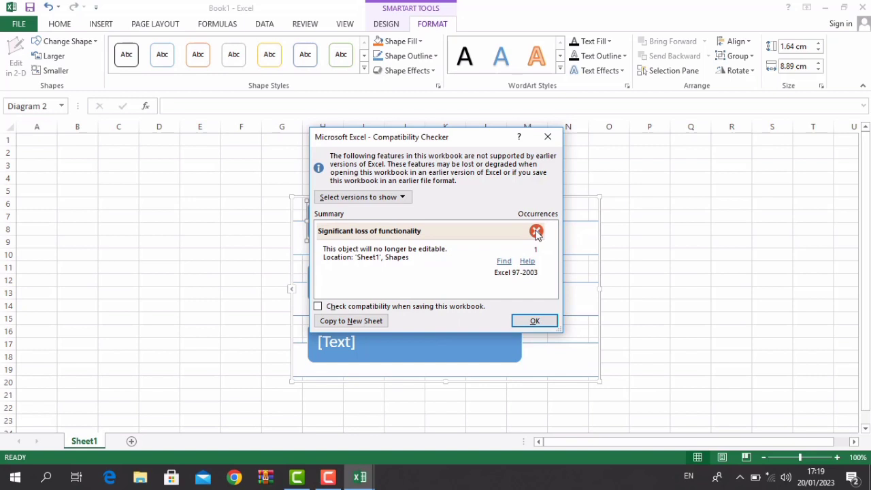
key("Return")
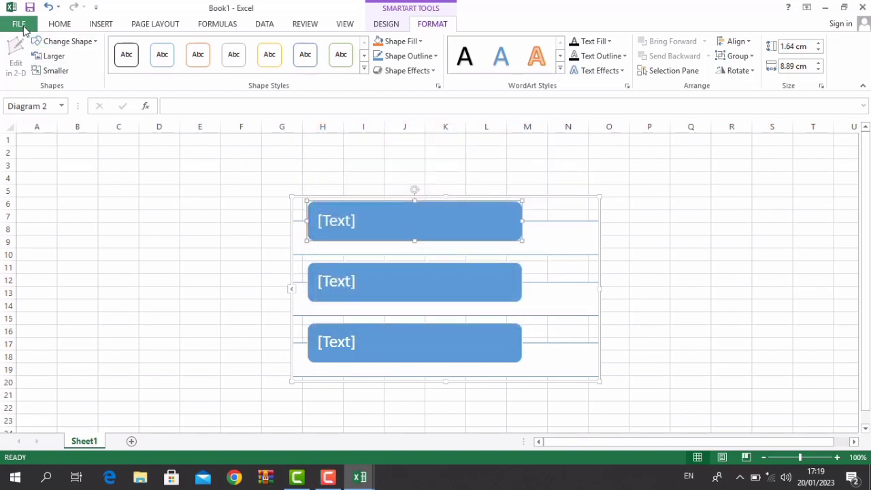
left_click(18, 23)
left_click(142, 201)
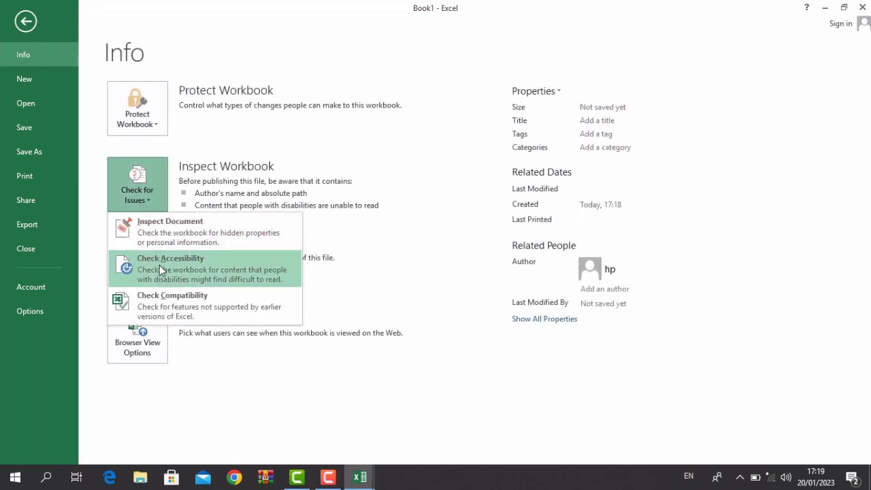
left_click(499, 257)
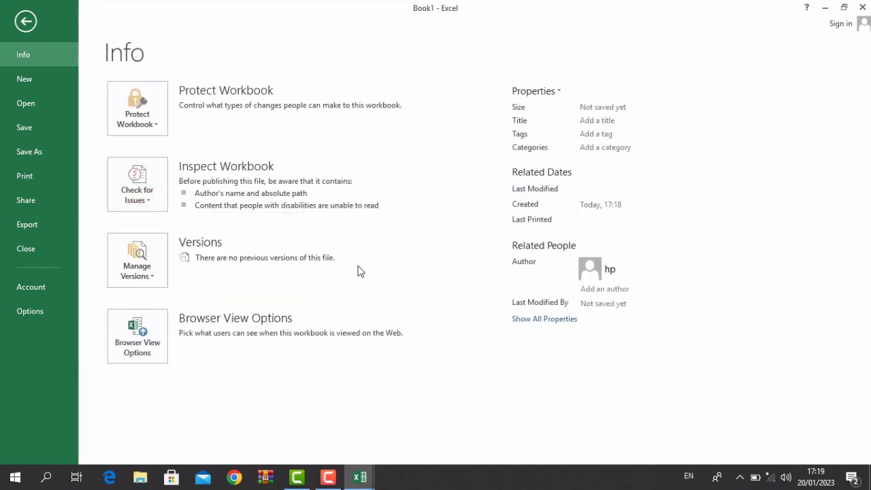
left_click(138, 264)
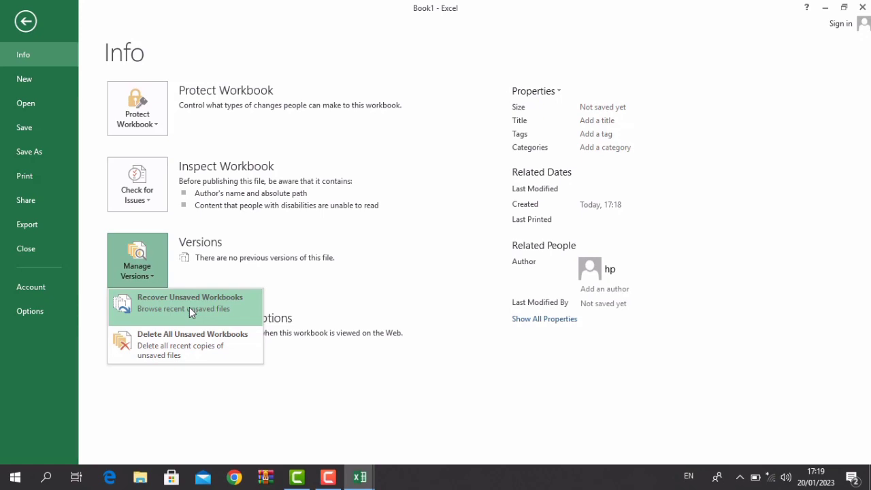
left_click(193, 408)
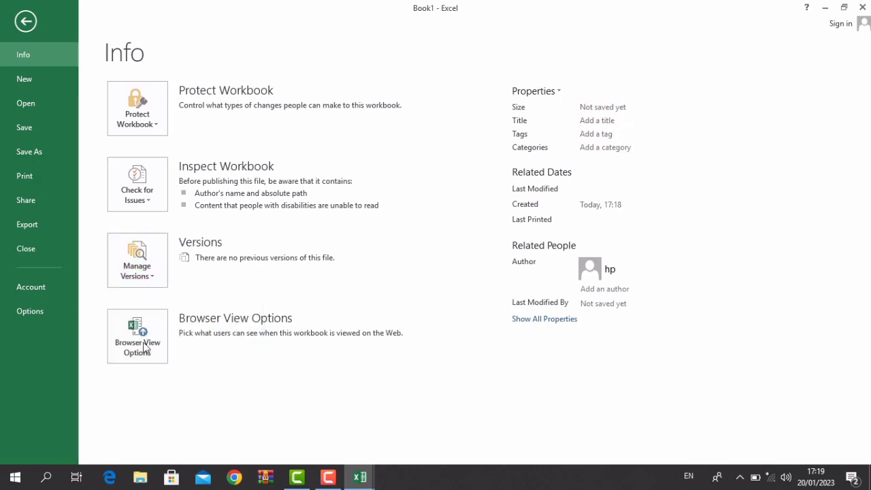
left_click(124, 326)
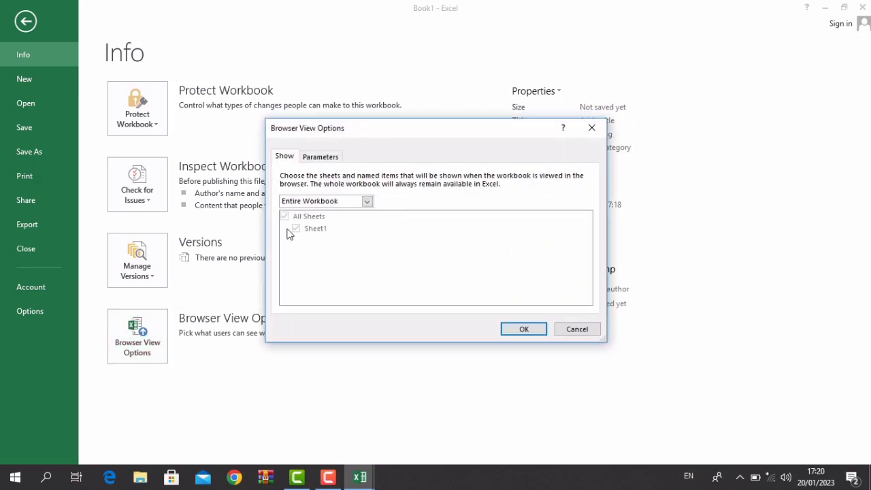
key("Escape")
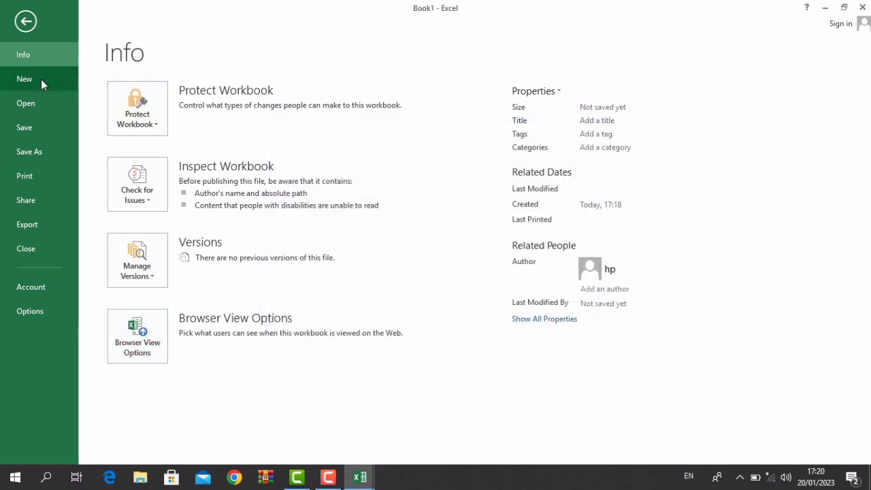
- Browse the New, Open and Save As pages, ending on the Print preview
left_click(41, 79)
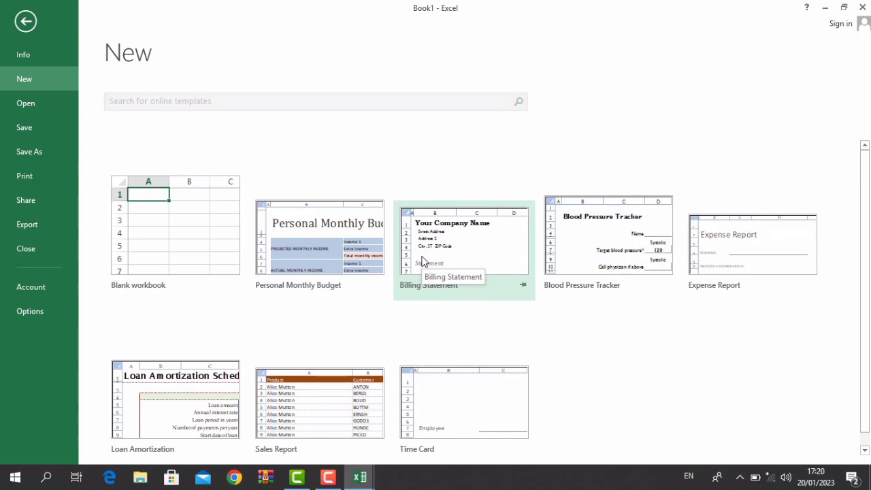
left_click(40, 103)
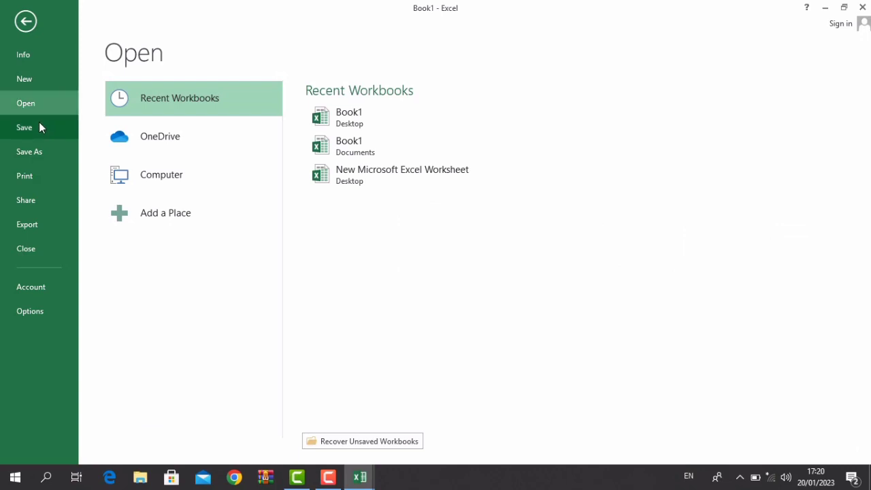
left_click(39, 146)
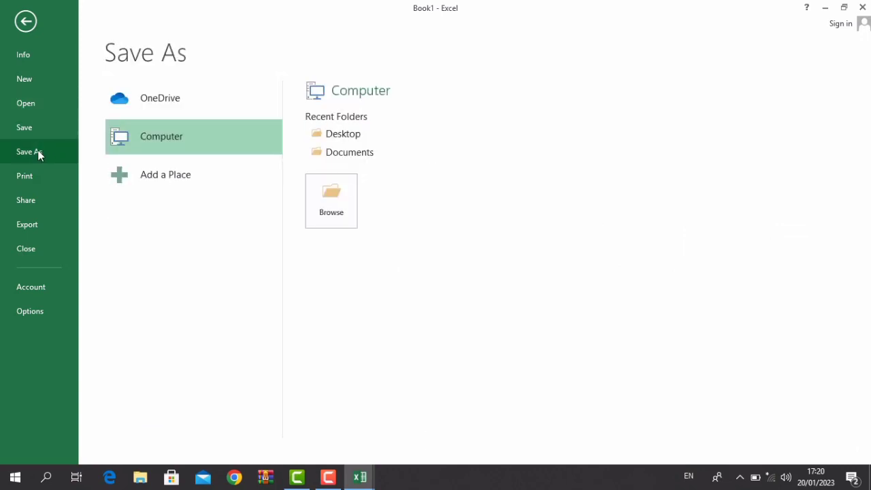
left_click(37, 176)
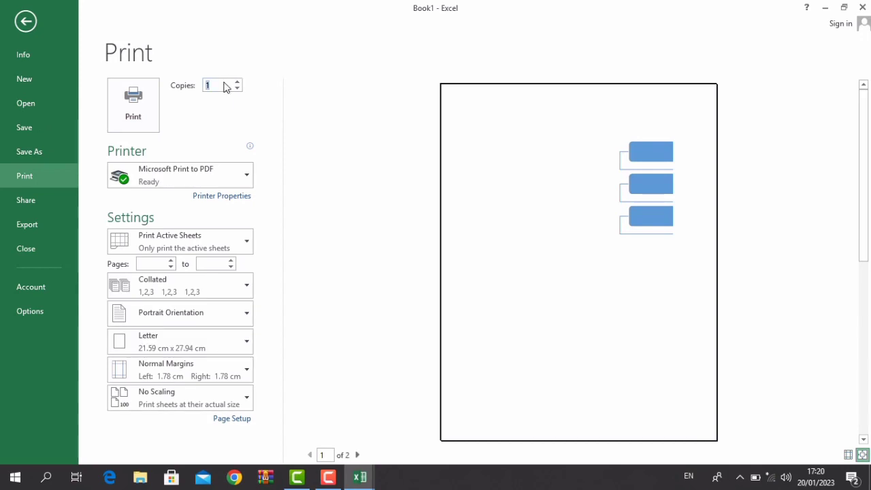
- Keep Microsoft Print to PDF as the printer and set the page range to 1–10
left_click(148, 181)
left_click(159, 243)
left_click(213, 262)
type("10")
- Keep collated copies, try Landscape then revert to Portrait, and choose A4 paper
left_click(150, 293)
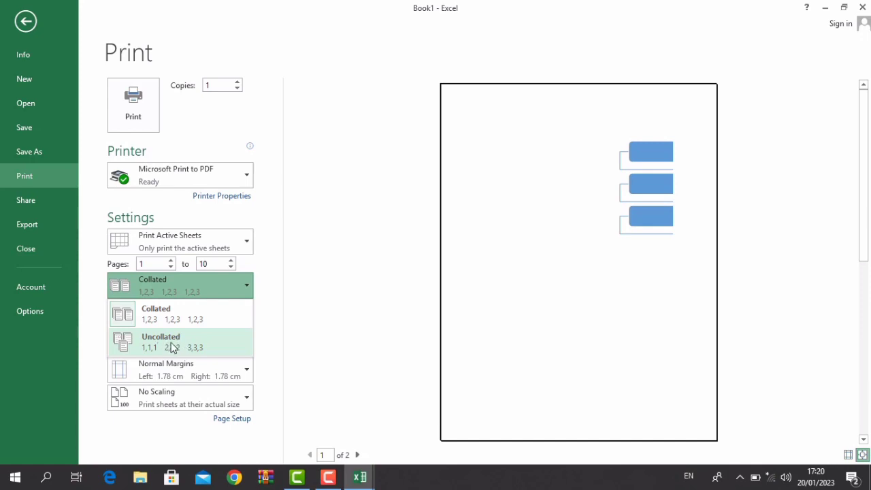
left_click(164, 325)
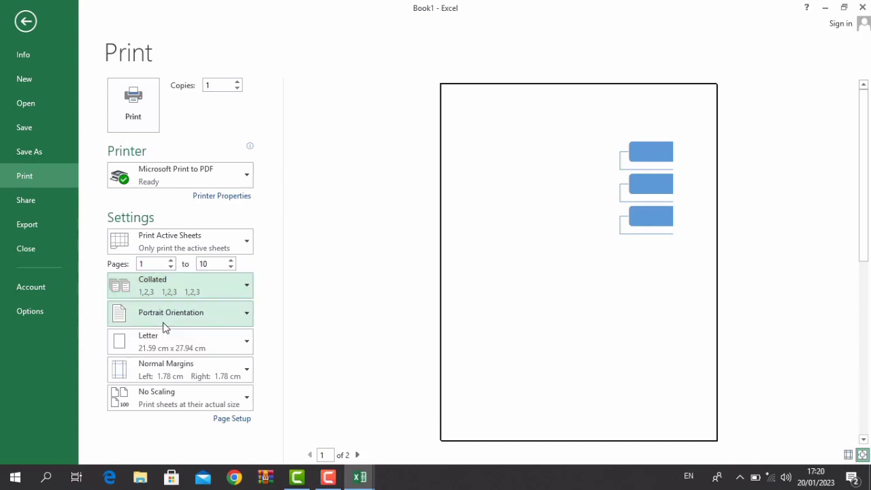
left_click(163, 322)
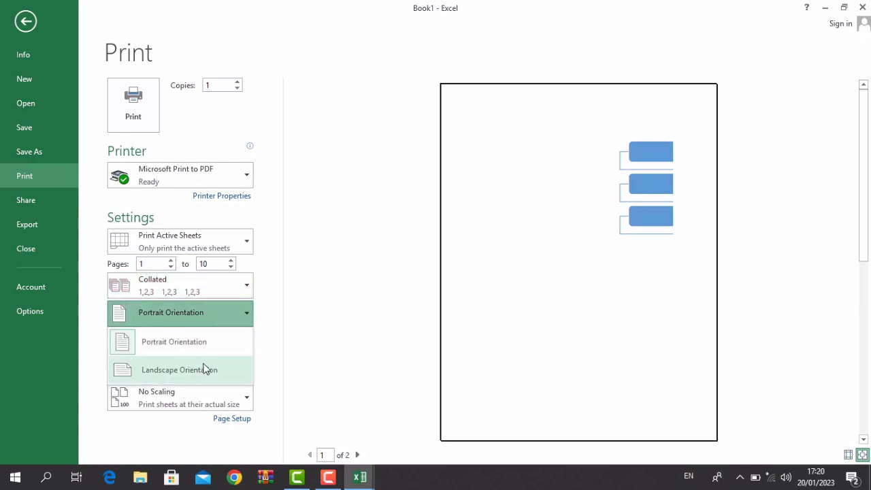
left_click(194, 370)
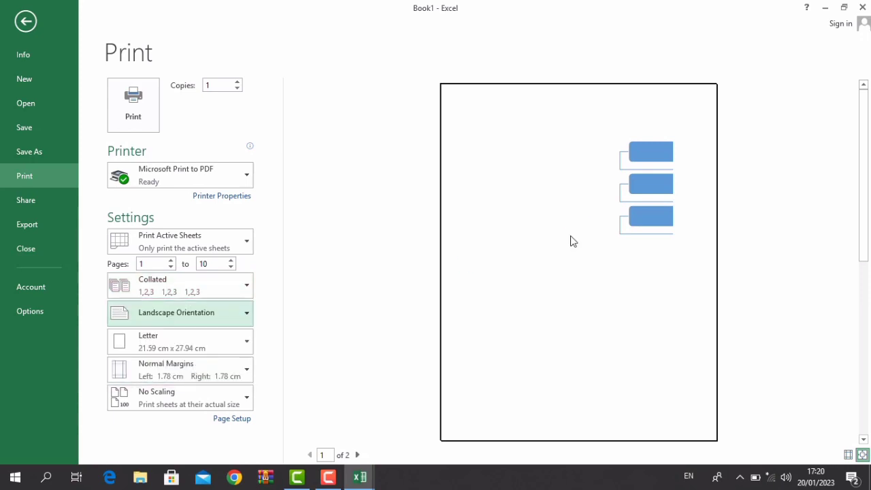
left_click(188, 324)
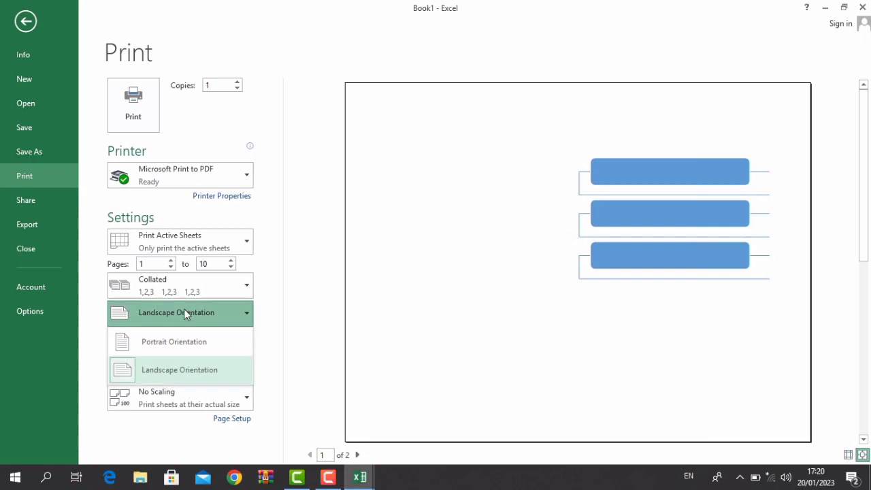
left_click(179, 334)
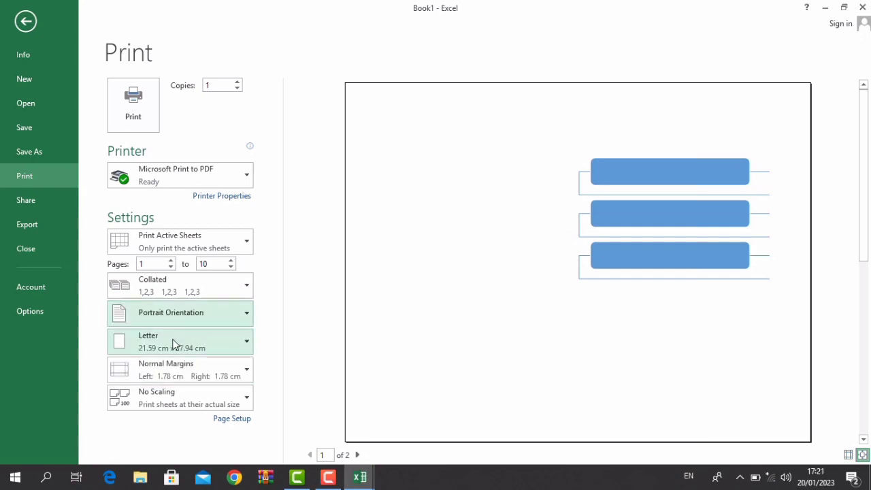
left_click(158, 339)
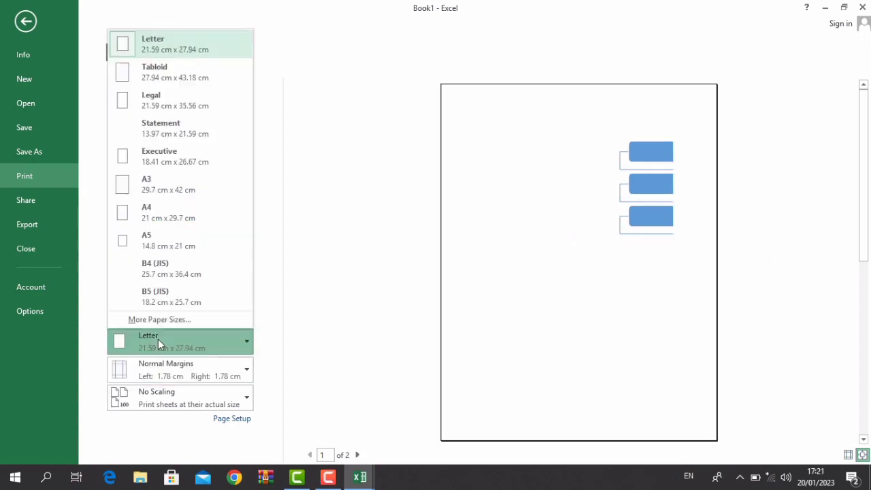
left_click(167, 220)
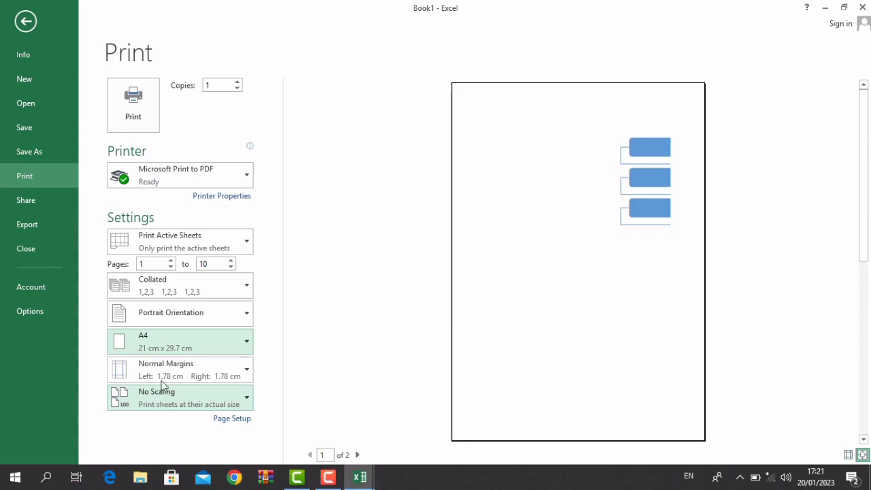
- View the Share, Export and Account pages, including the Office activation status
left_click(32, 198)
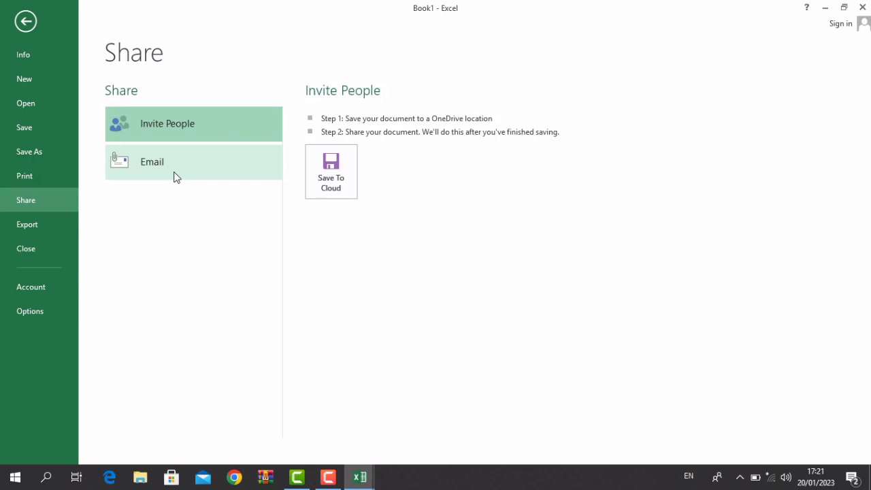
left_click(61, 222)
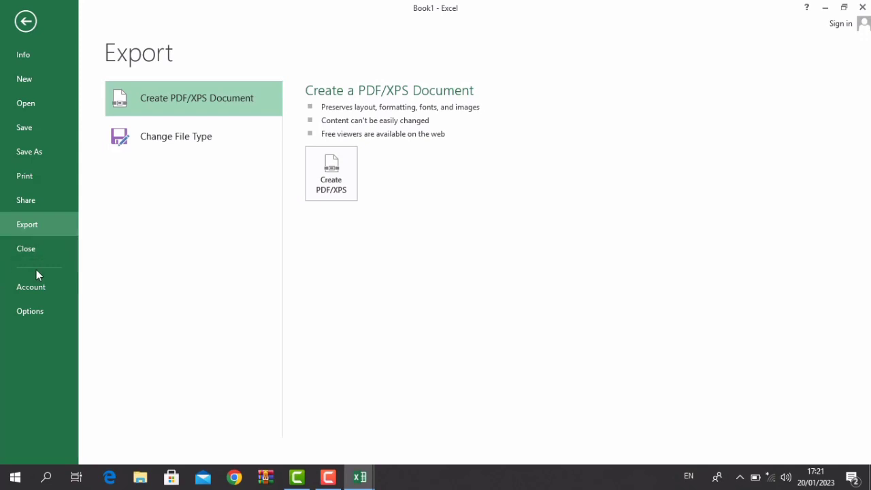
left_click(46, 293)
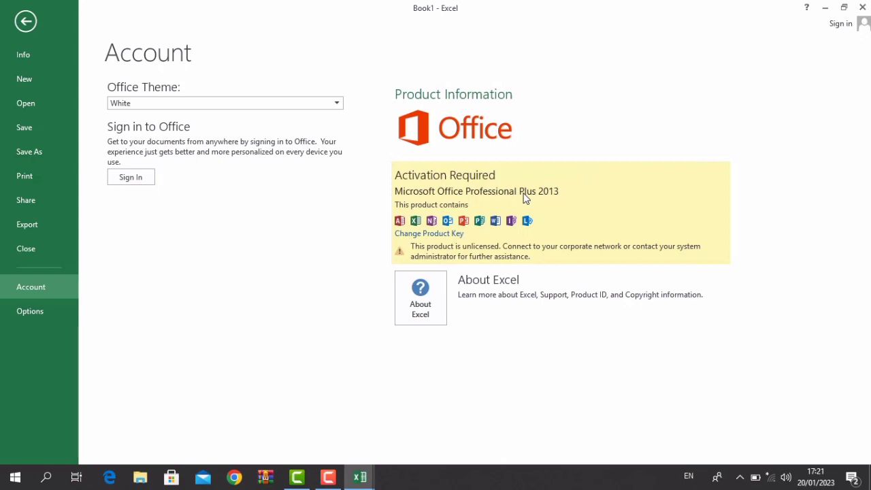
- Return to the worksheet's Home tab and minimize Excel to the desktop
key("Escape")
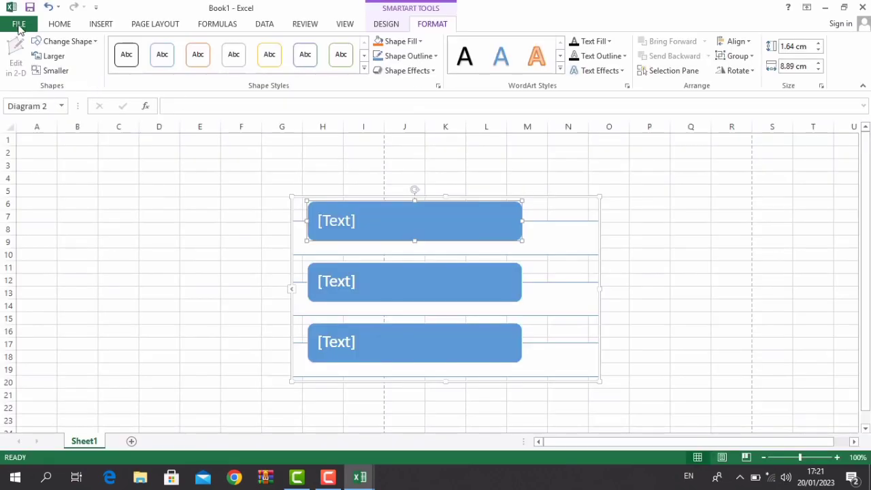
left_click(53, 27)
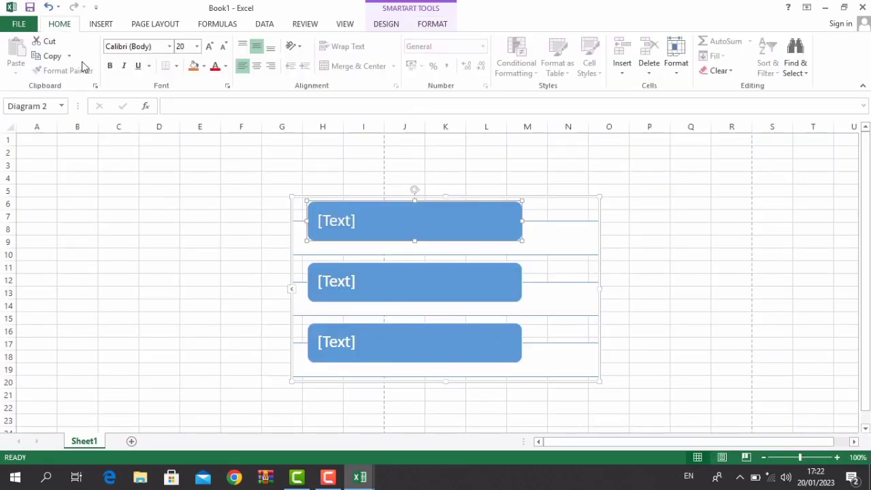
left_click(828, 8)
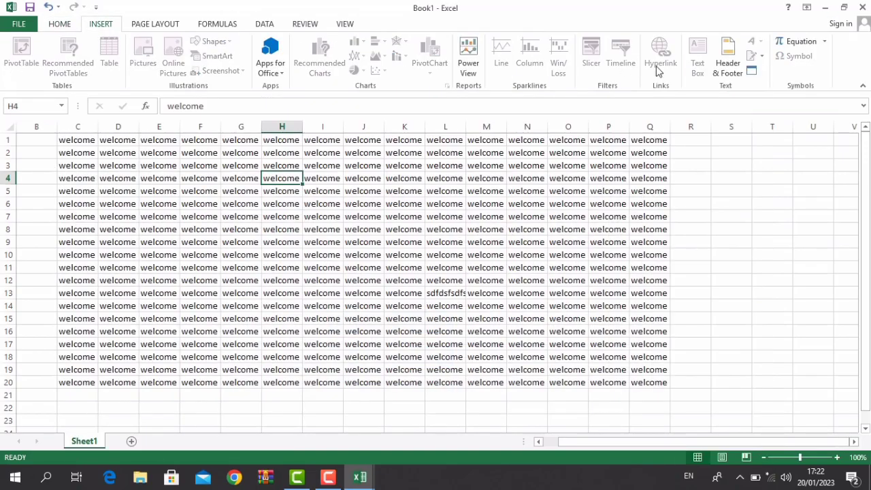
left_click(825, 8)
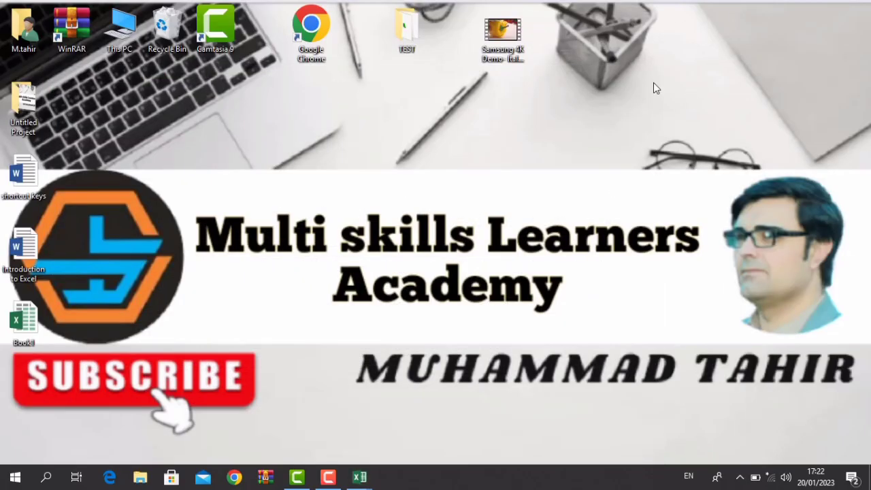